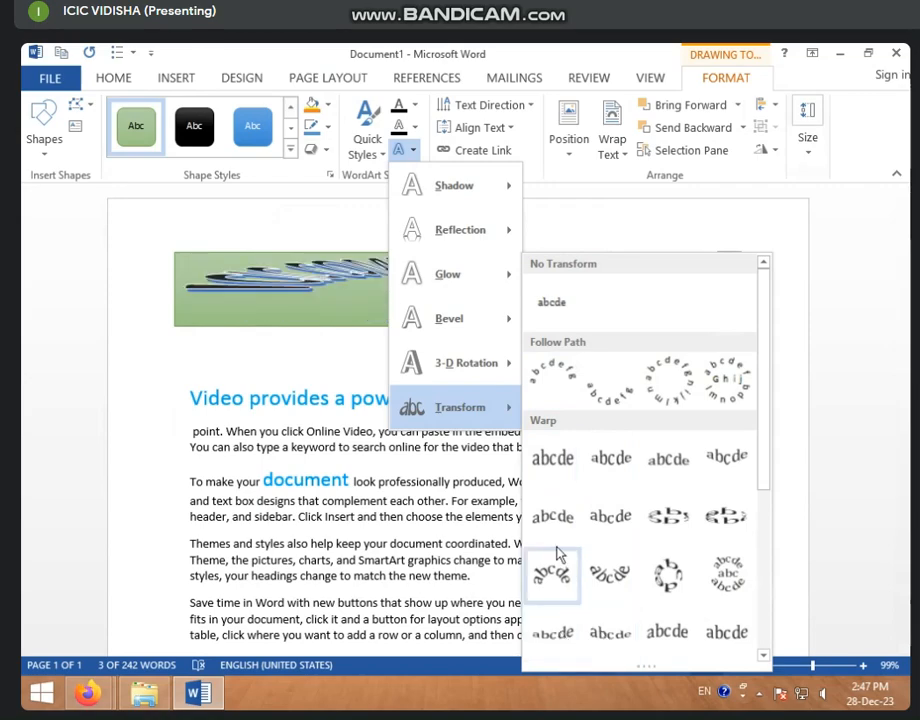
- Stretch the green title box down over the body text to make it much taller
{"action": "left_click", "coordinate": [552, 378]}
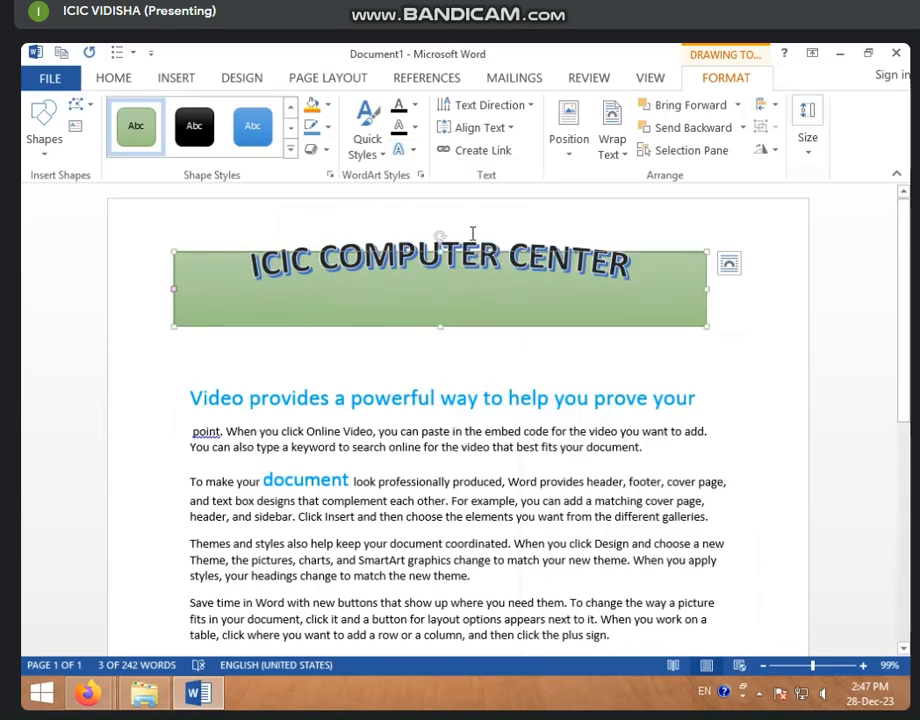
{"action": "left_click_drag", "start_coordinate": [440, 265], "coordinate": [438, 325]}
{"action": "left_click", "coordinate": [411, 341]}
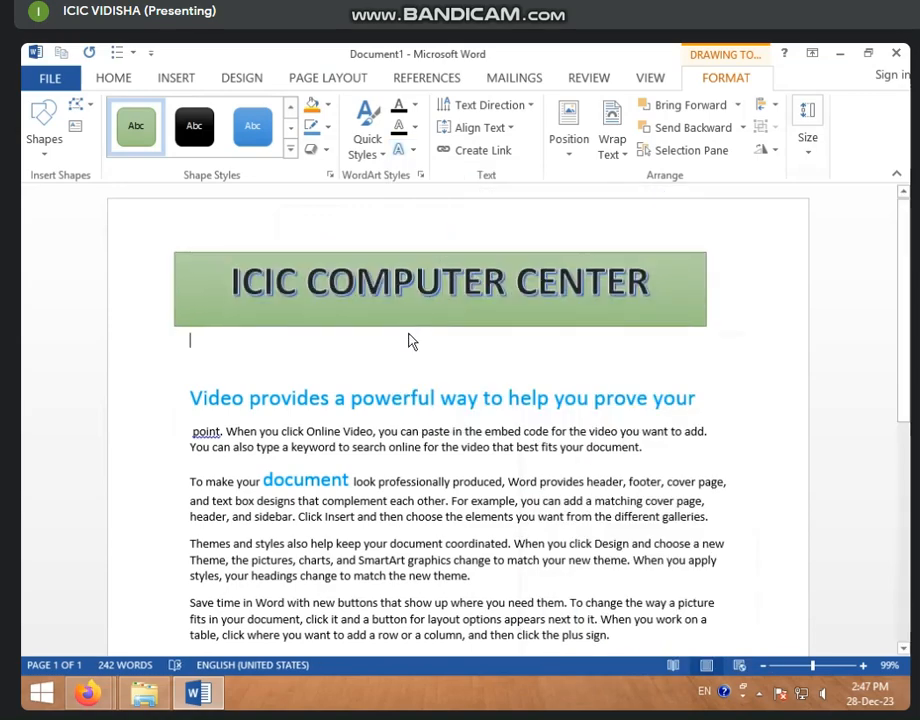
{"action": "triple_click", "coordinate": [432, 315]}
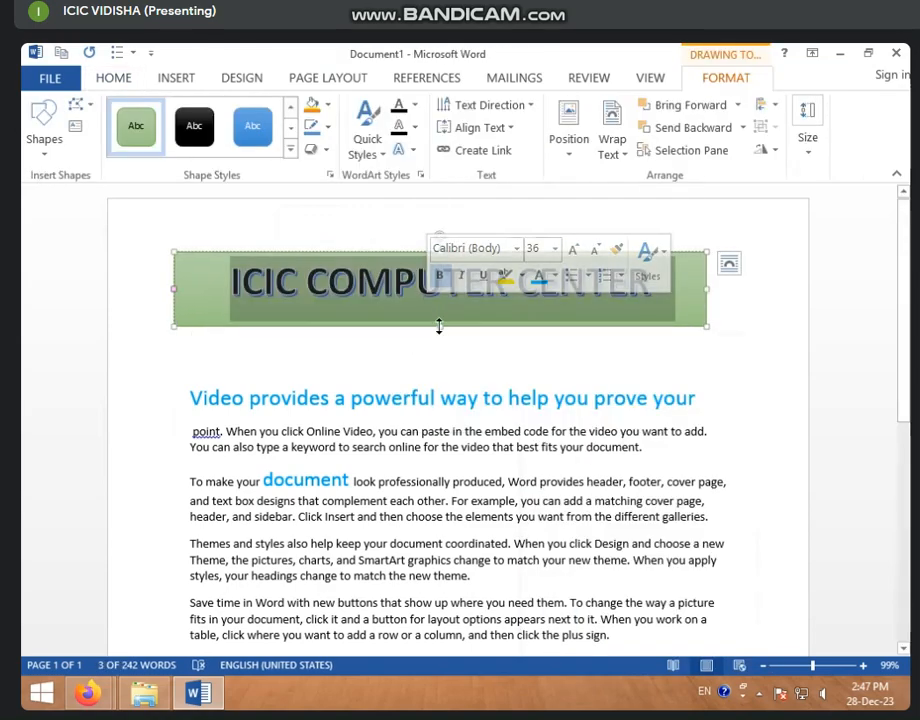
{"action": "left_click_drag", "start_coordinate": [439, 329], "coordinate": [438, 592]}
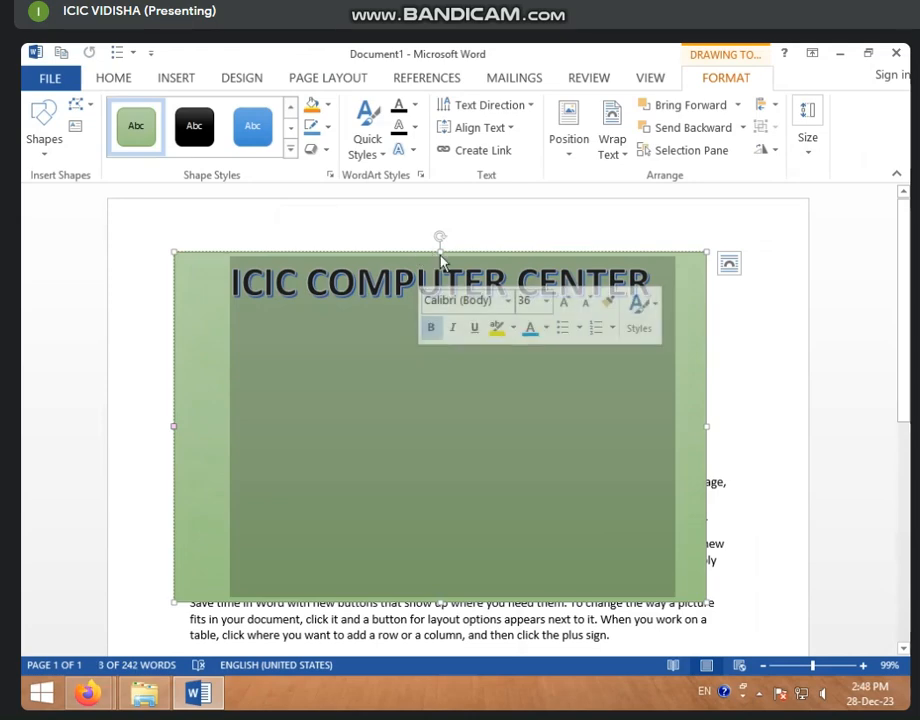
{"action": "left_click", "coordinate": [412, 327]}
{"action": "key", "text": "Escape"}
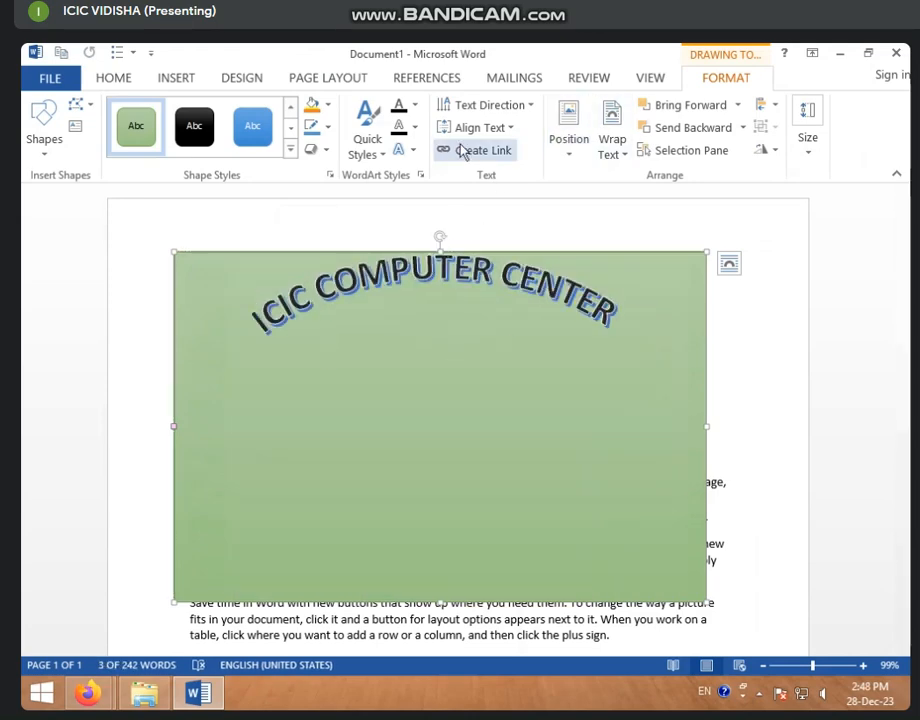
- Apply the Arch Up transform so 'ICIC COMPUTER CENTER' curves upward
{"action": "left_click", "coordinate": [412, 150]}
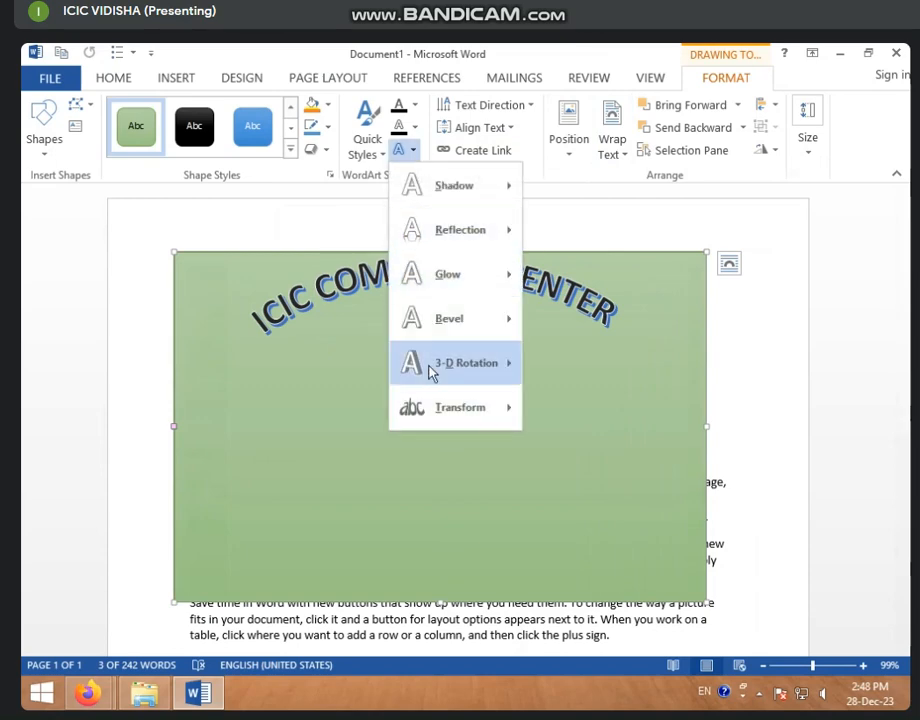
{"action": "mouse_move", "coordinate": [435, 407]}
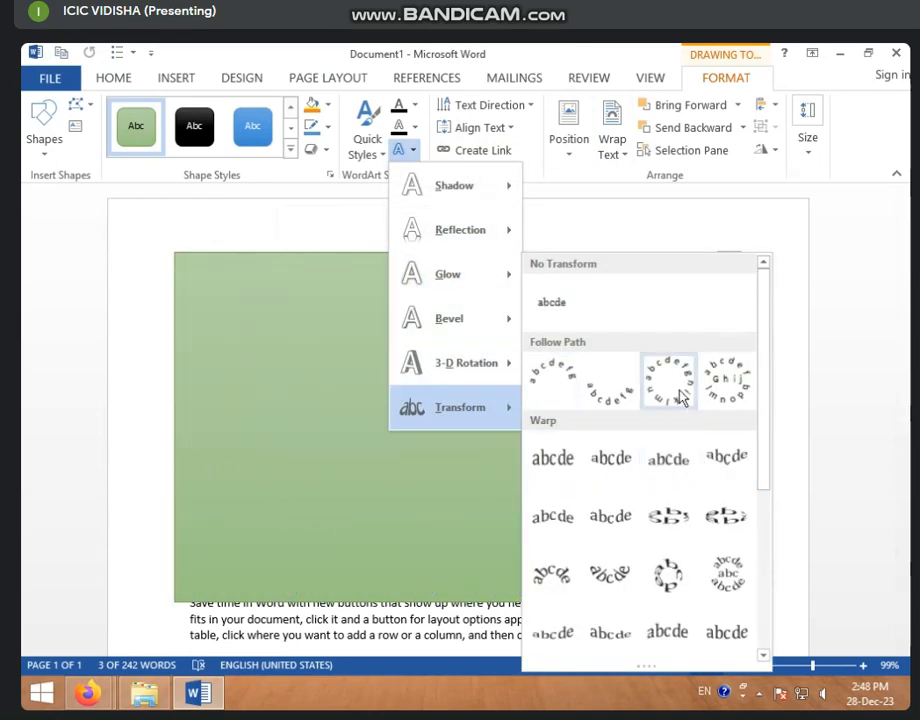
{"action": "left_click", "coordinate": [541, 378]}
{"action": "left_click", "coordinate": [407, 384]}
{"action": "left_click", "coordinate": [360, 378]}
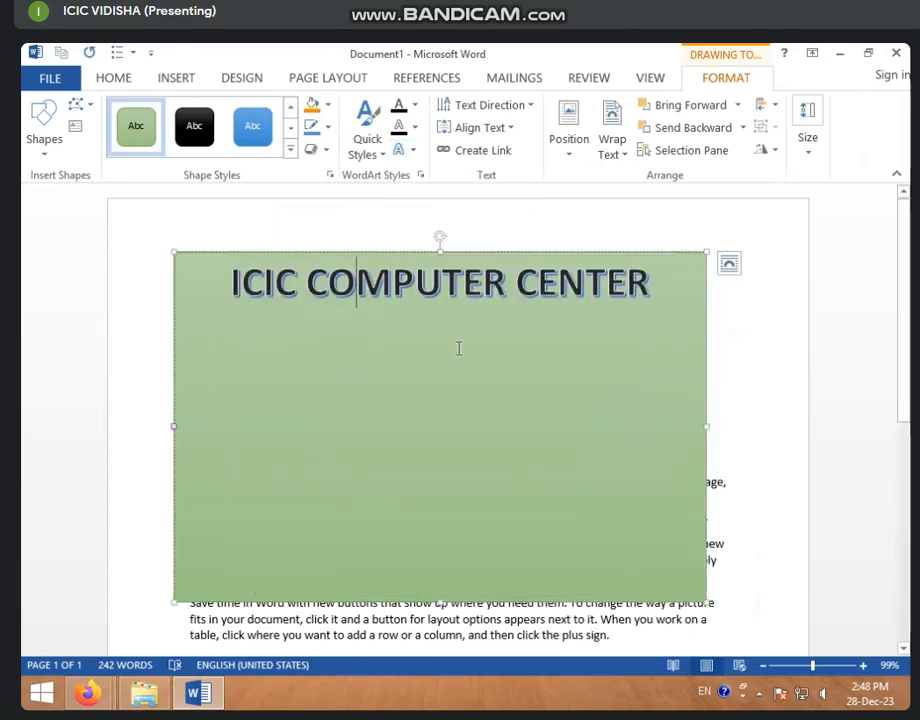
{"action": "left_click", "coordinate": [544, 237]}
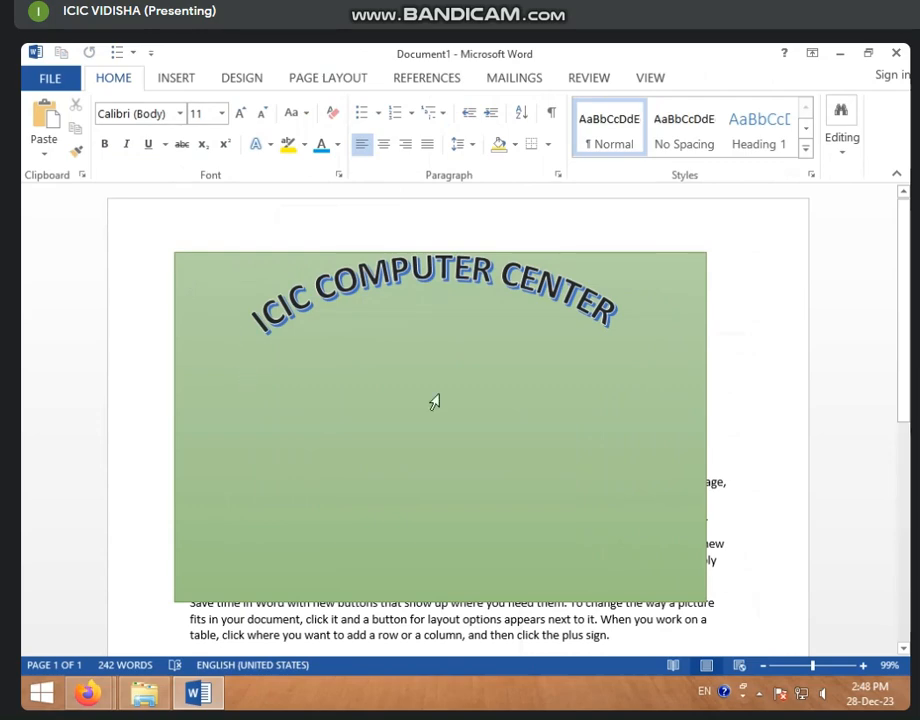
- Draw a blue rectangle, then move and enlarge it inside the green box below the title
{"action": "left_click", "coordinate": [175, 78]}
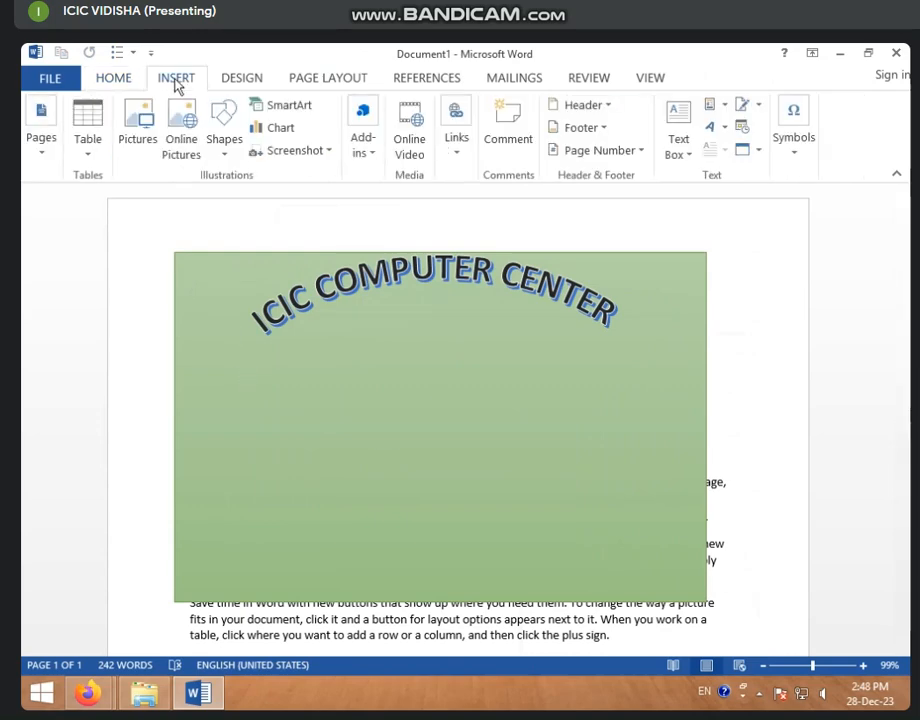
{"action": "left_click", "coordinate": [240, 150]}
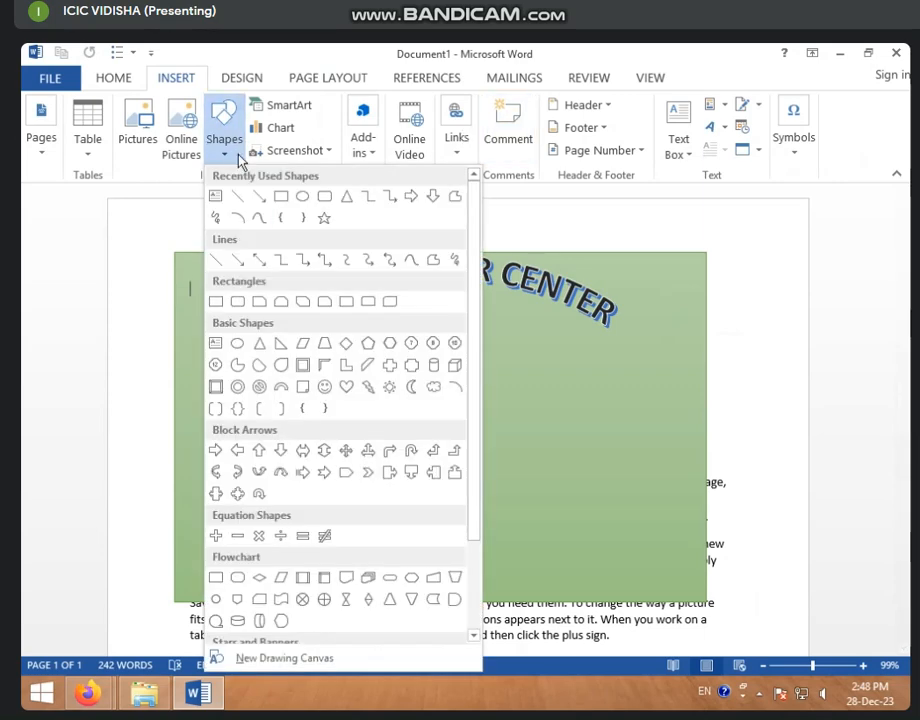
{"action": "left_click", "coordinate": [281, 191]}
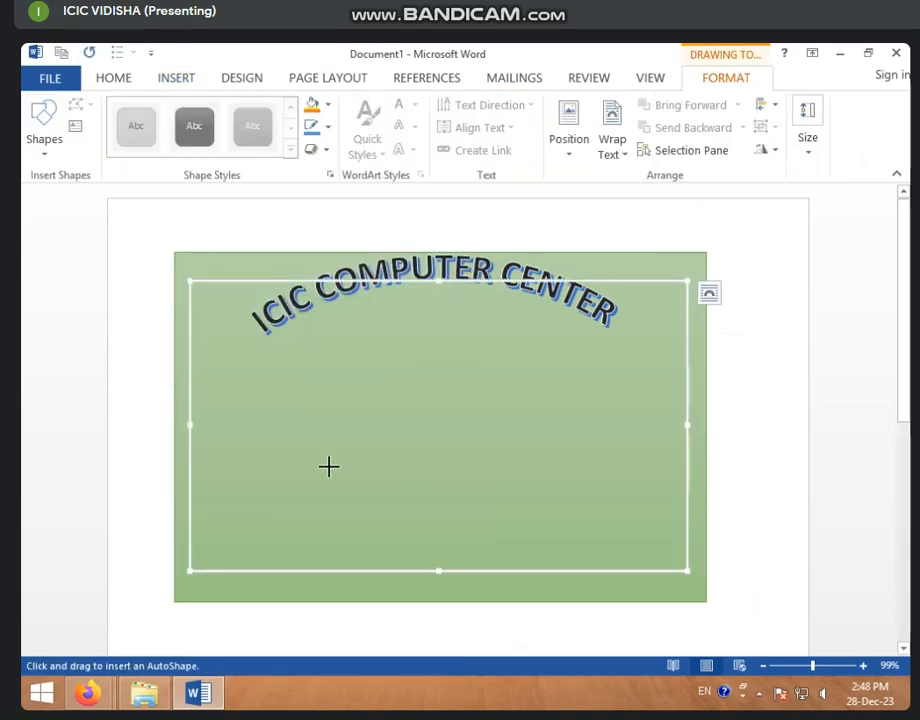
{"action": "scroll", "coordinate": [329, 466], "scroll_direction": "down", "scroll_amount": 2}
{"action": "left_click_drag", "start_coordinate": [293, 533], "coordinate": [481, 620]}
{"action": "left_click", "coordinate": [347, 374]}
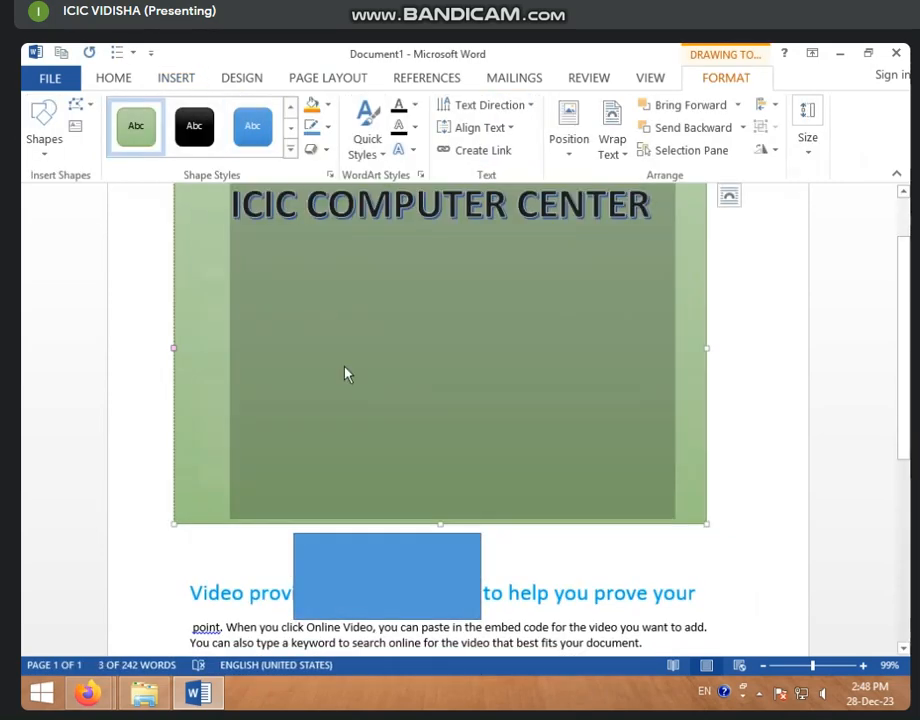
{"action": "left_click", "coordinate": [518, 380]}
{"action": "scroll", "coordinate": [437, 366], "scroll_direction": "up", "scroll_amount": 2}
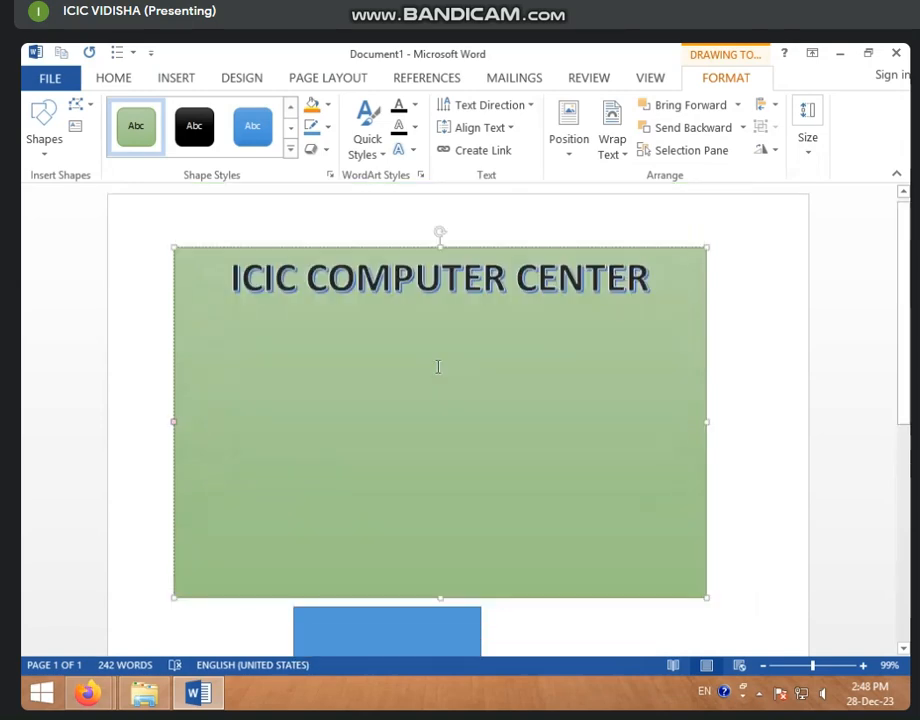
{"action": "left_click_drag", "start_coordinate": [411, 642], "coordinate": [444, 366]}
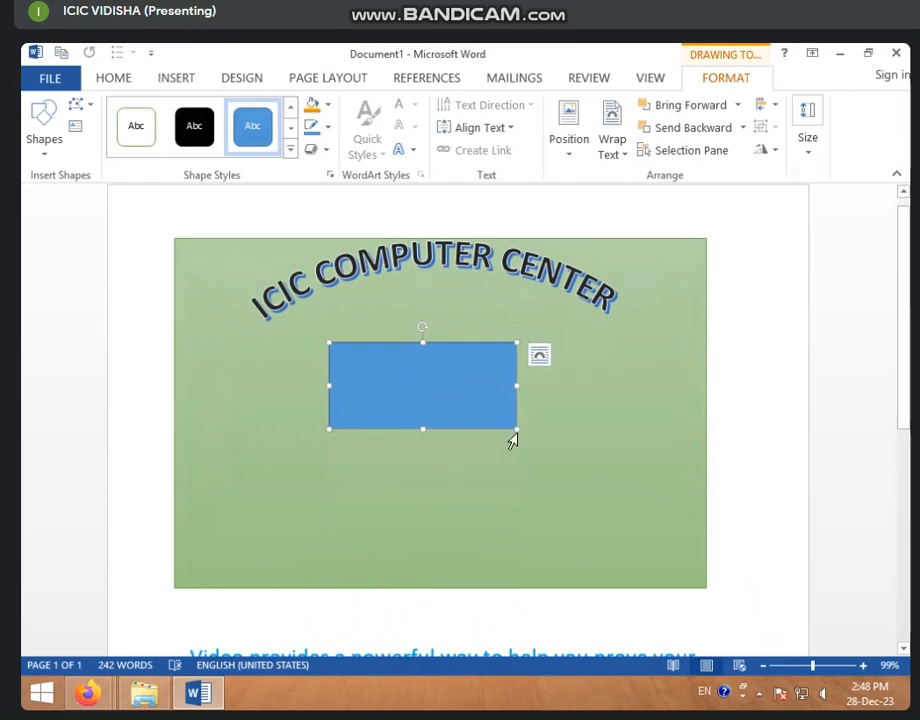
{"action": "left_click_drag", "start_coordinate": [517, 430], "coordinate": [608, 568]}
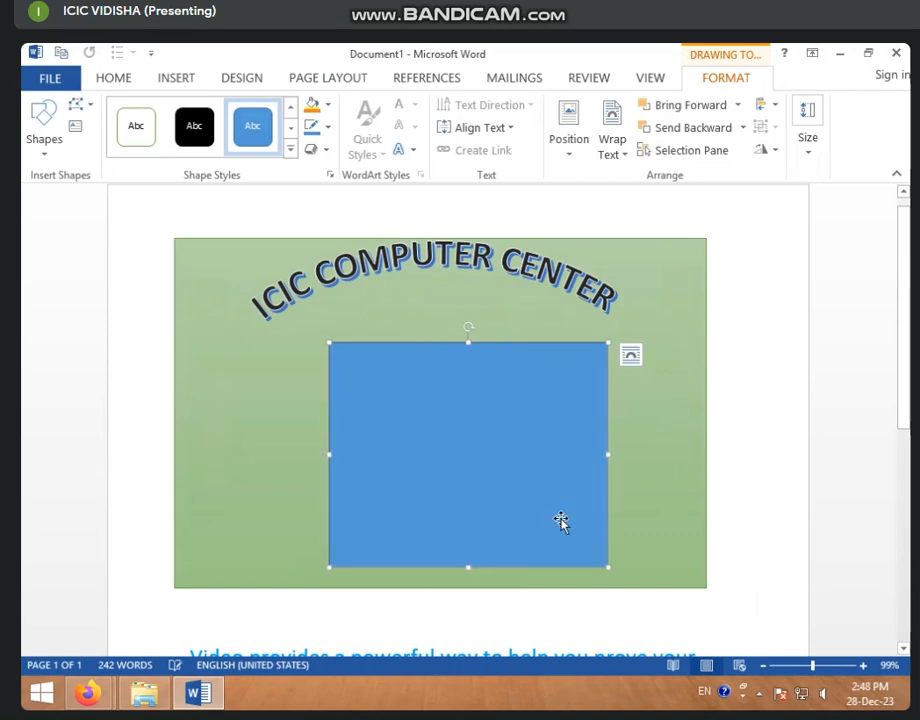
{"action": "left_click_drag", "start_coordinate": [504, 474], "coordinate": [448, 465]}
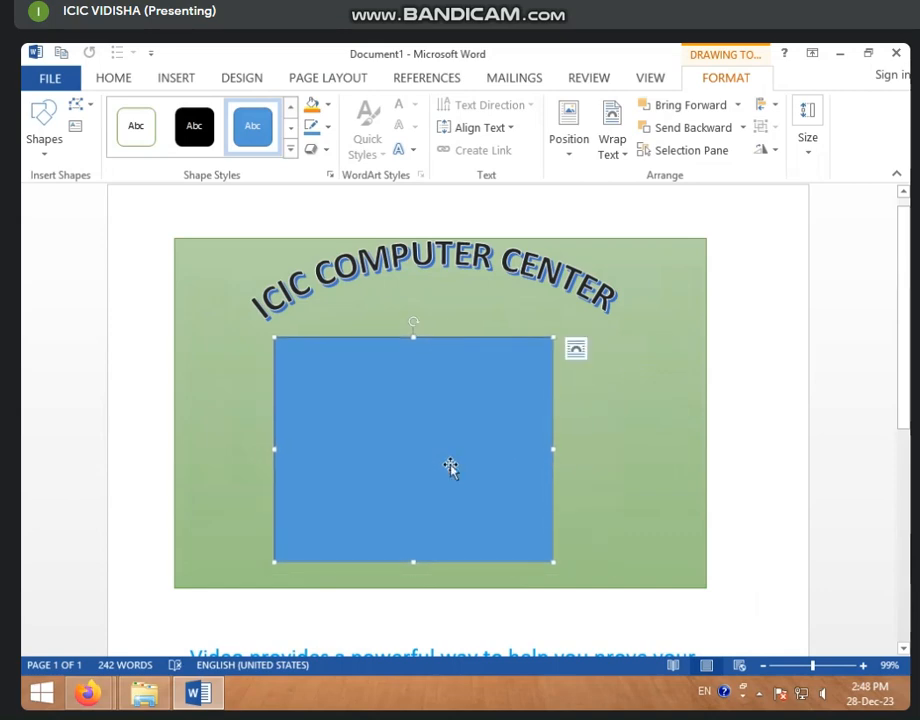
- Type three lines of sample letters into the blue rectangle
{"action": "type", "text": "YGHJHGHJKGHJGHJGJGHJ"}
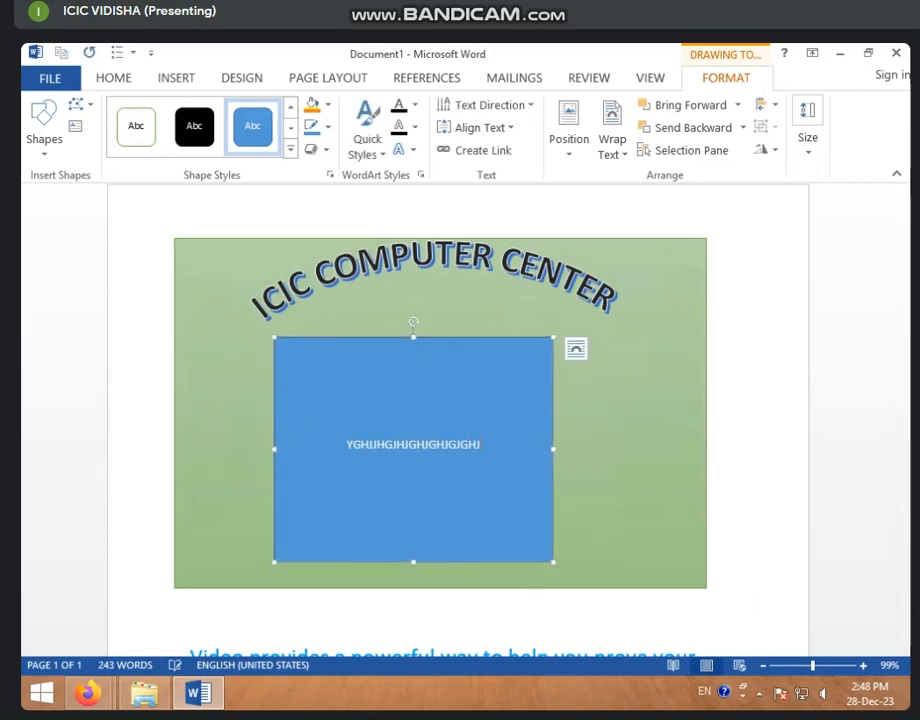
{"action": "key", "text": "Return"}
{"action": "type", "text": "GHJGGJHGJH"}
{"action": "key", "text": "Return"}
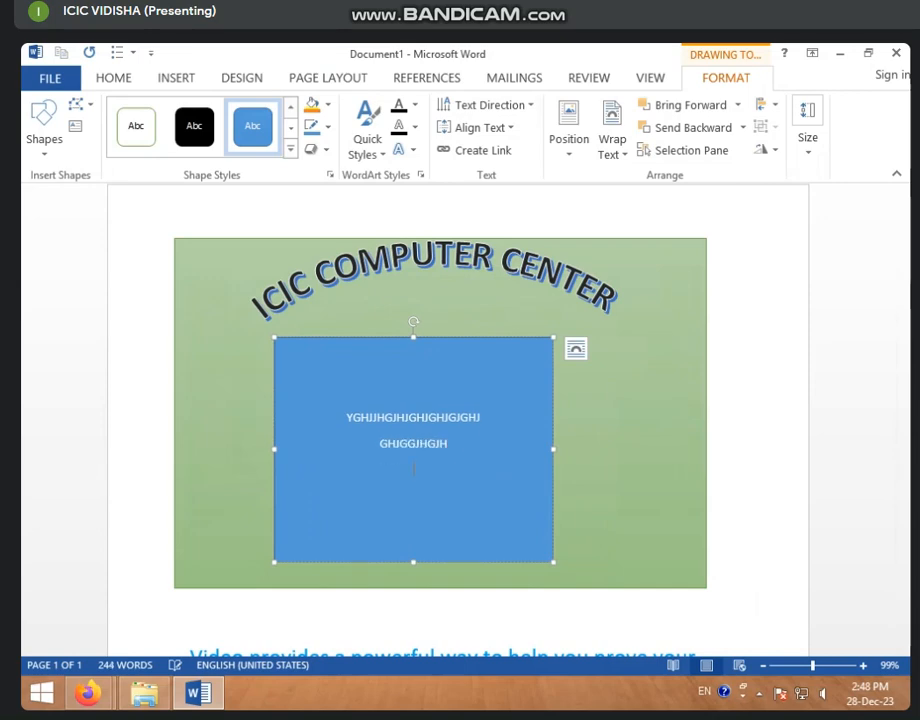
{"action": "type", "text": "HGJHGHJGHJGHJGJGJH"}
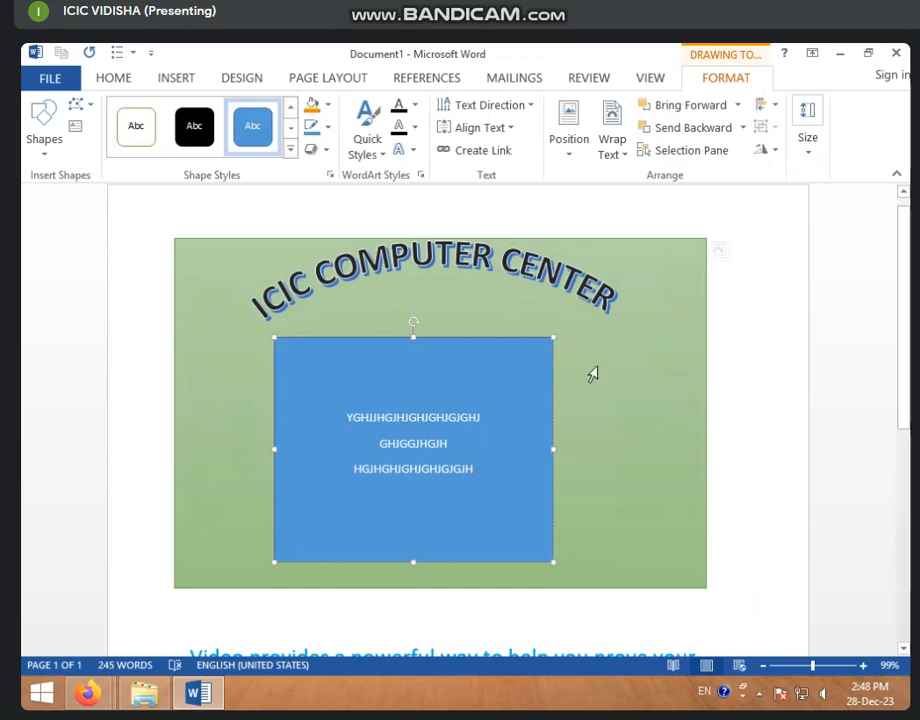
{"action": "left_click", "coordinate": [594, 371]}
{"action": "left_click", "coordinate": [672, 298]}
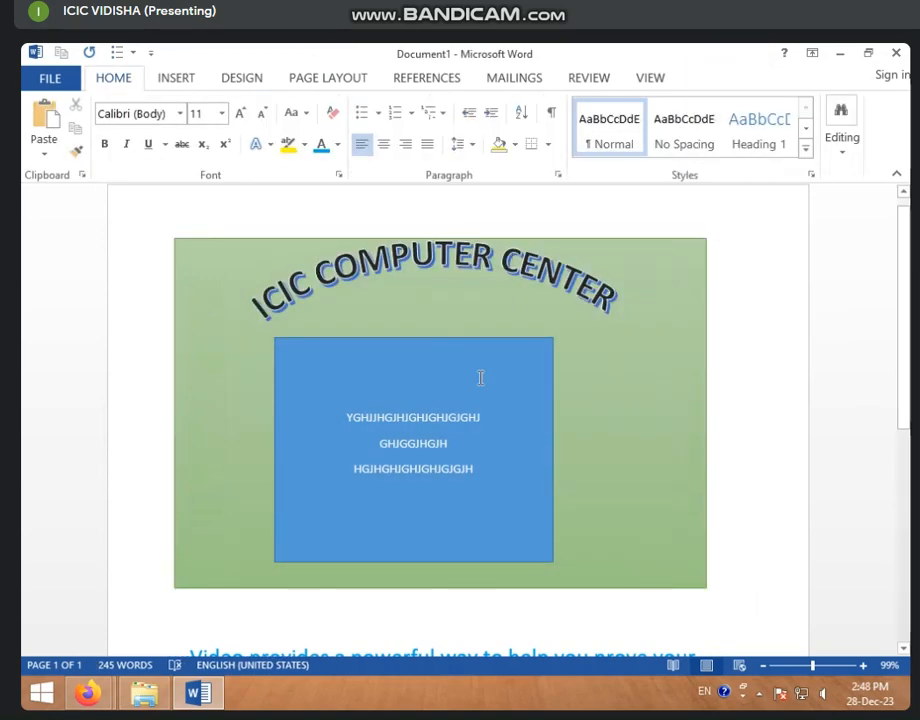
- Delete the blue rectangle and the 'ICIC COMPUTER CENTER' title text
{"action": "left_click", "coordinate": [429, 404]}
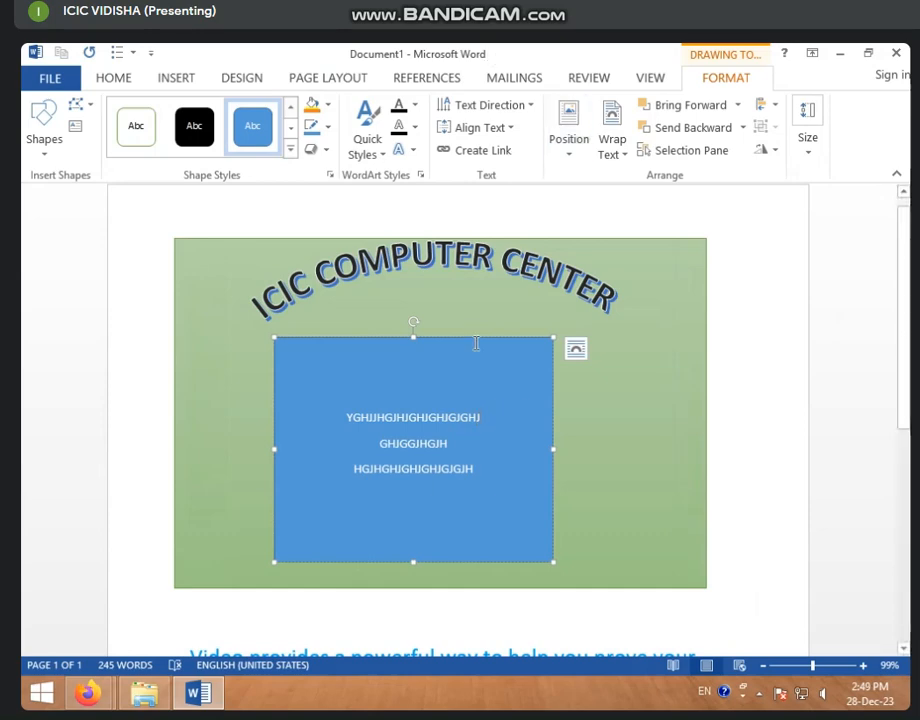
{"action": "key", "text": "Delete"}
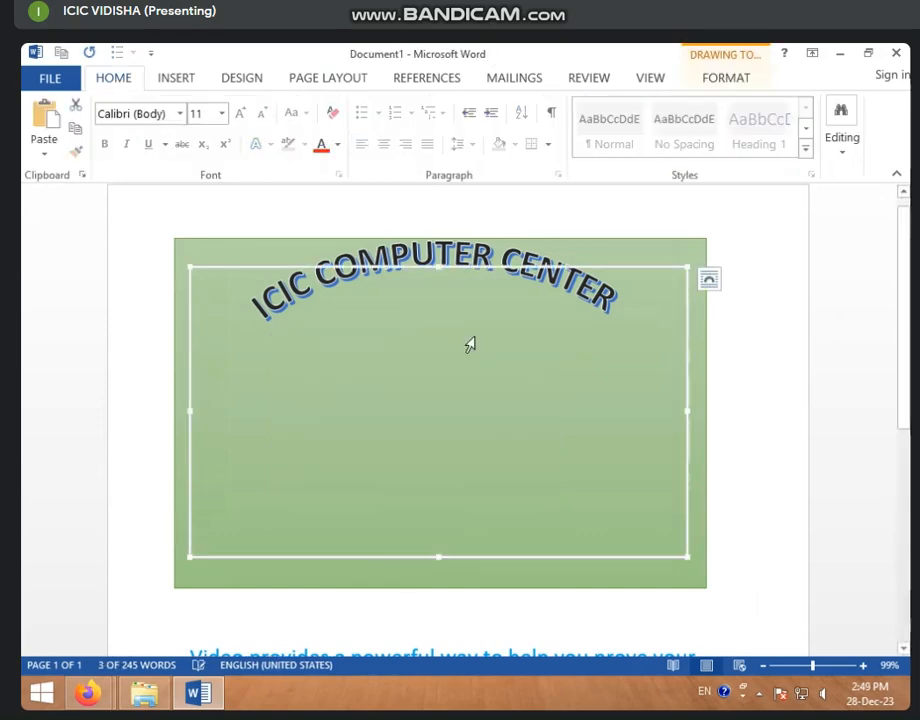
{"action": "left_click", "coordinate": [462, 336]}
{"action": "left_click", "coordinate": [312, 322]}
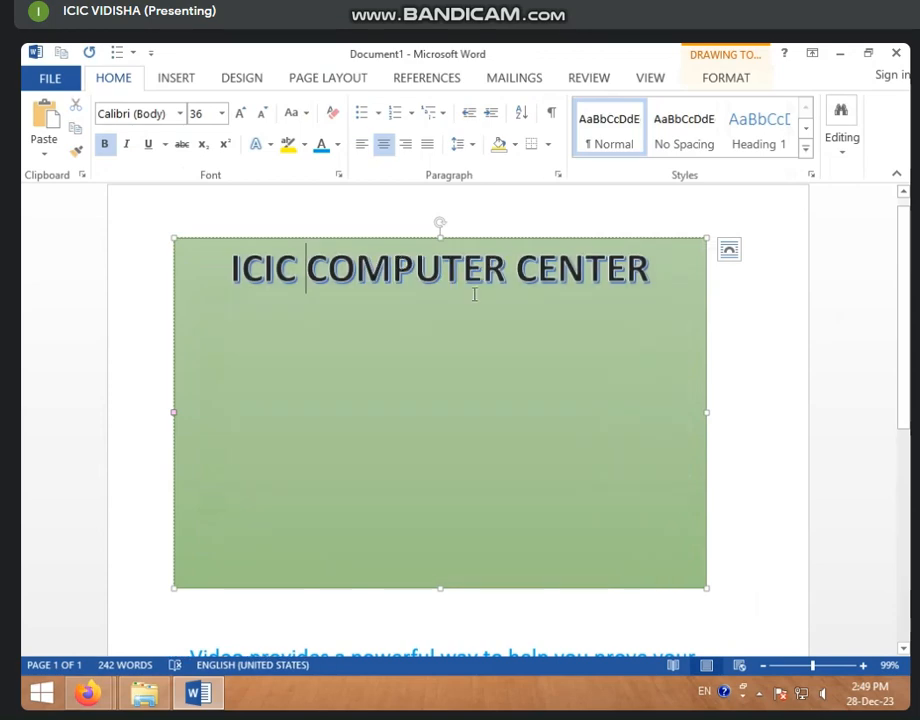
{"action": "left_click", "coordinate": [308, 237]}
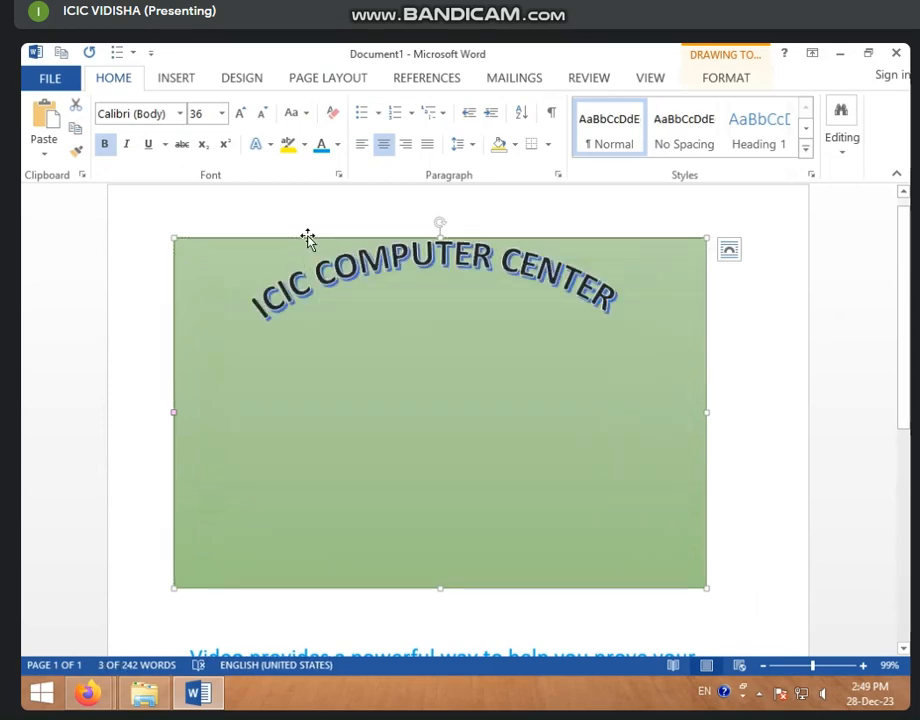
{"action": "left_click", "coordinate": [720, 82]}
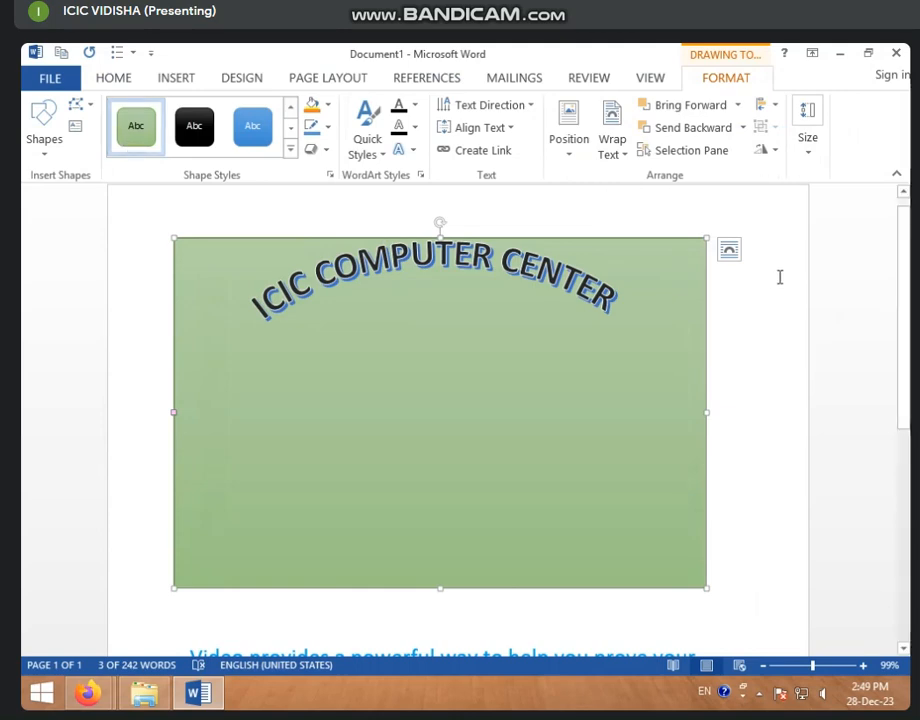
{"action": "key", "text": "ctrl+a"}
{"action": "key", "text": "Delete"}
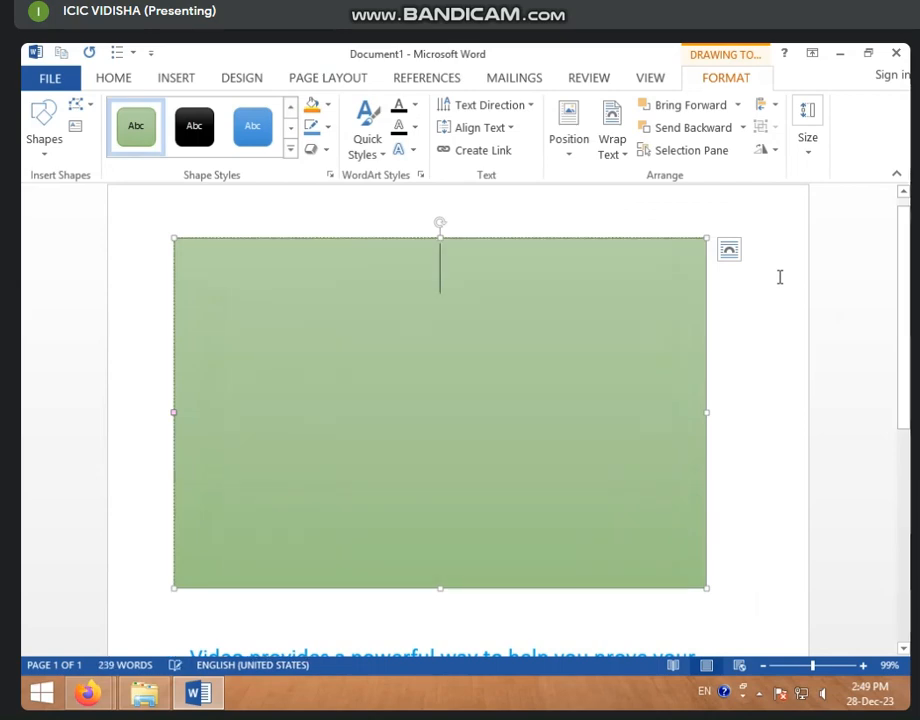
- Delete the green box and select the leftover empty box
{"action": "left_click", "coordinate": [297, 245]}
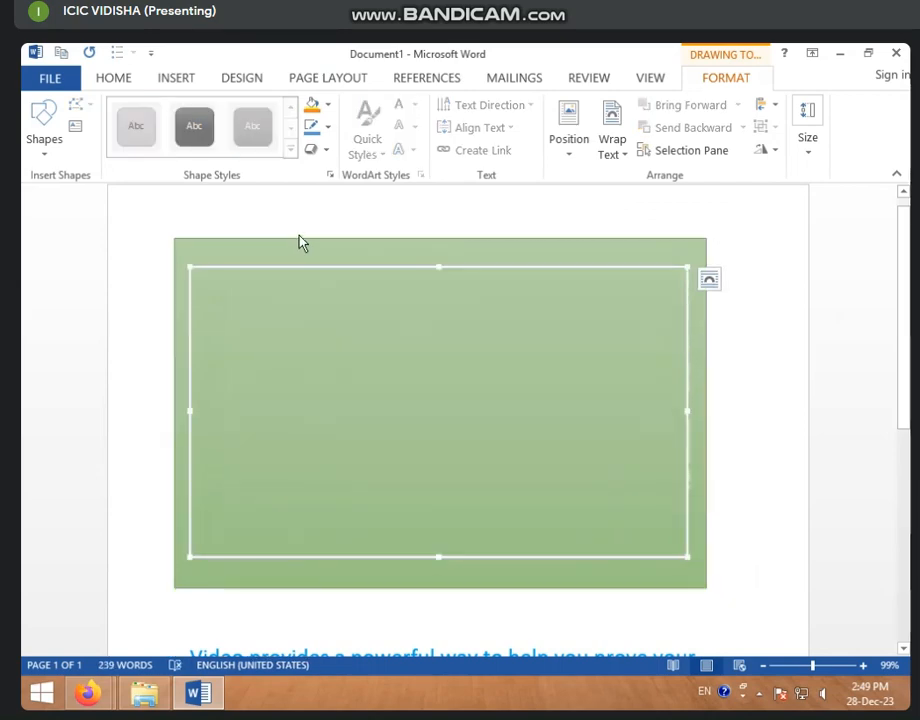
{"action": "left_click", "coordinate": [300, 242]}
{"action": "key", "text": "Delete"}
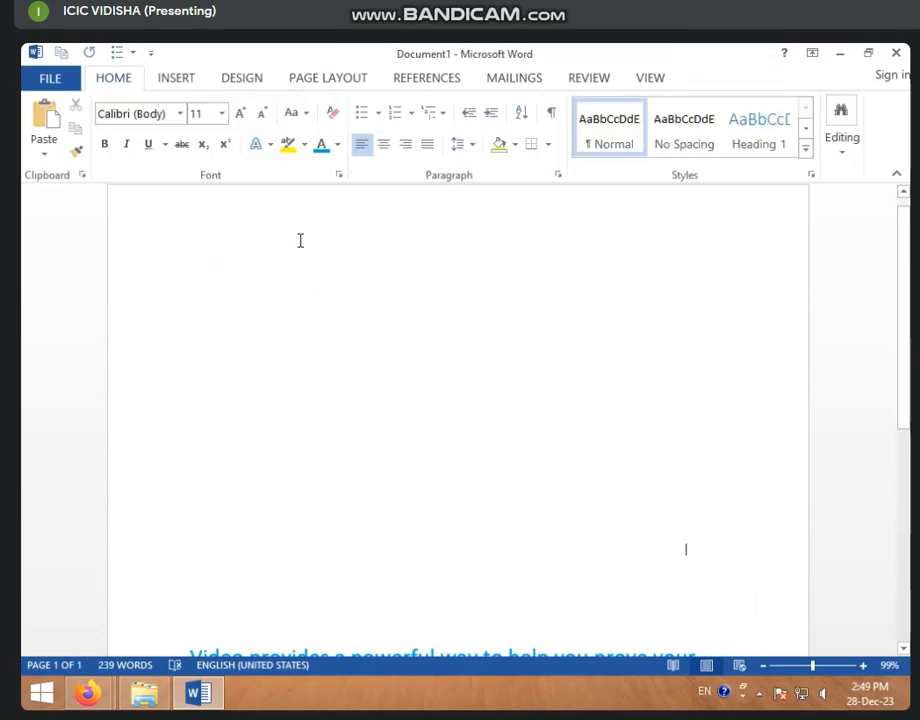
{"action": "left_click", "coordinate": [345, 365]}
- Delete the leftover empty box, browsing the WordArt gallery without inserting one
{"action": "key", "text": "Delete"}
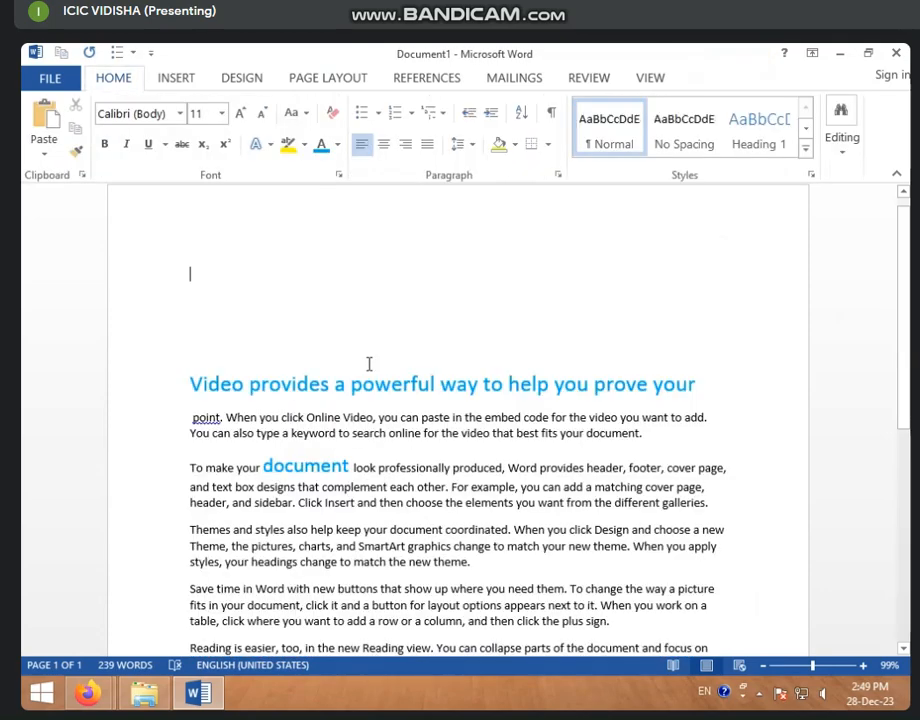
{"action": "left_click", "coordinate": [196, 80]}
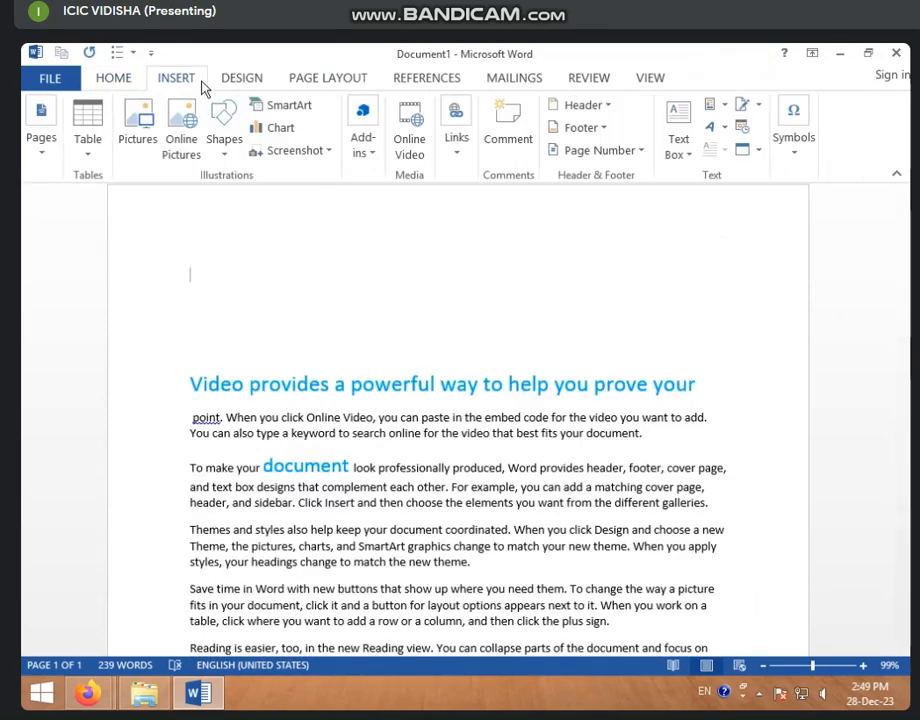
{"action": "left_click", "coordinate": [712, 127]}
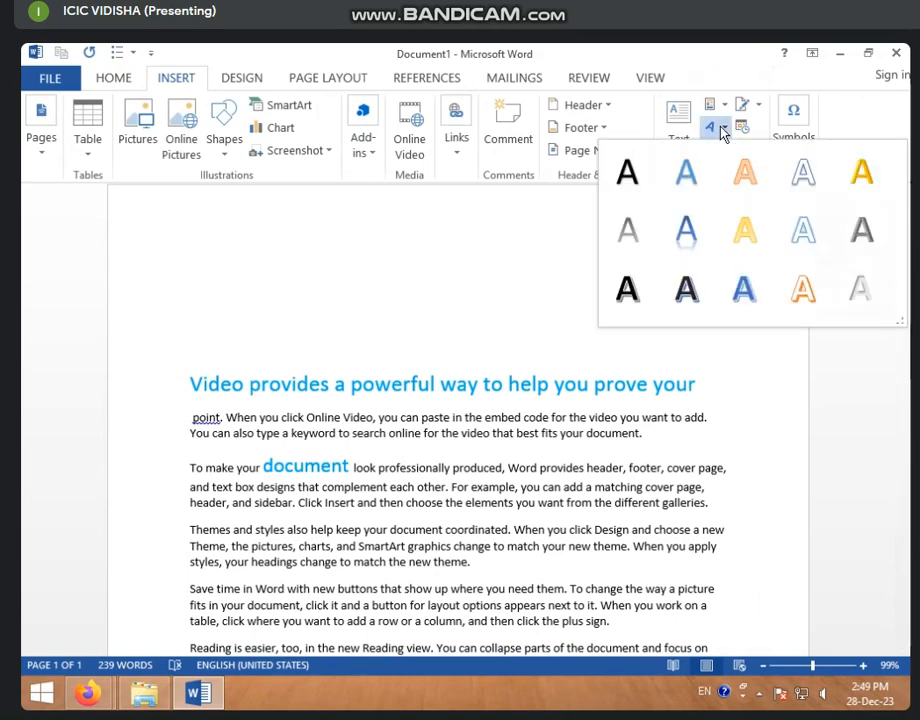
{"action": "left_click", "coordinate": [722, 130]}
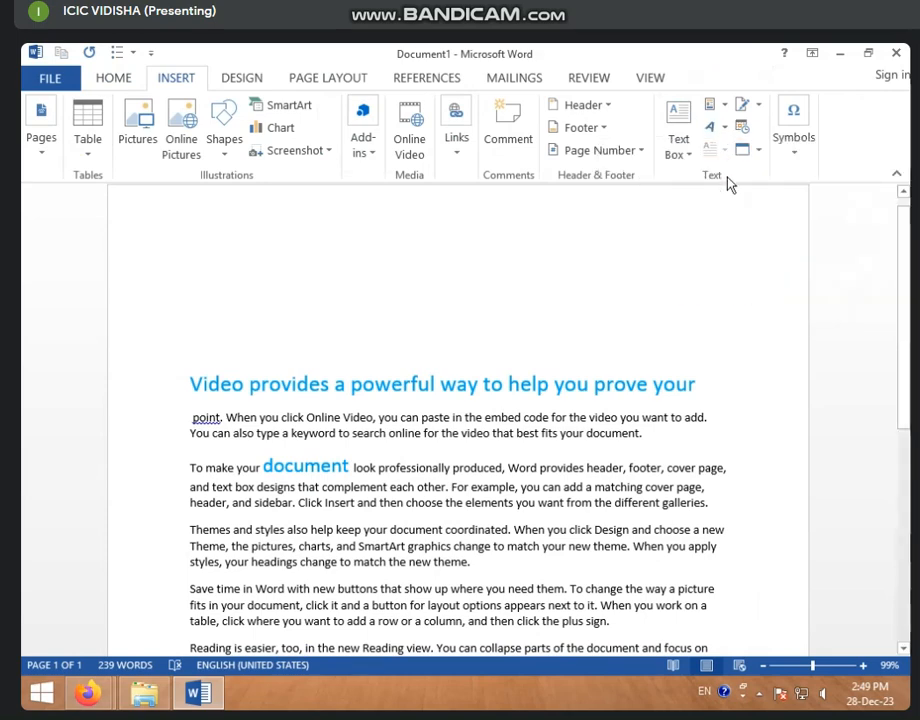
- Delete the blue heading line 'Video provides a powerful way to help you prove your'
{"action": "left_click_drag", "start_coordinate": [192, 383], "coordinate": [818, 383]}
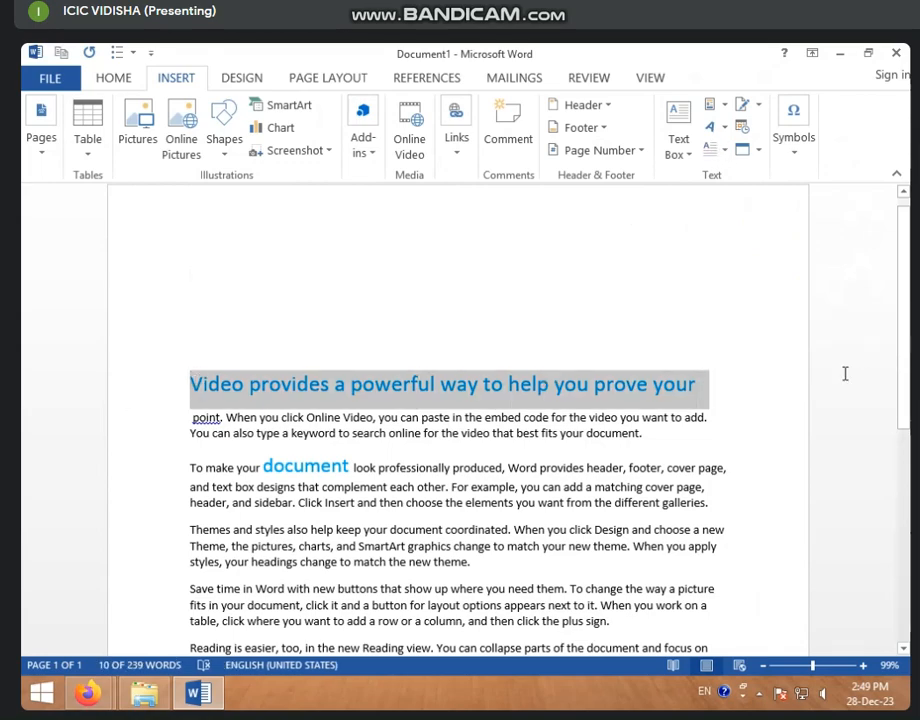
{"action": "key", "text": "Delete"}
{"action": "scroll", "coordinate": [474, 416], "scroll_direction": "down", "scroll_amount": 2}
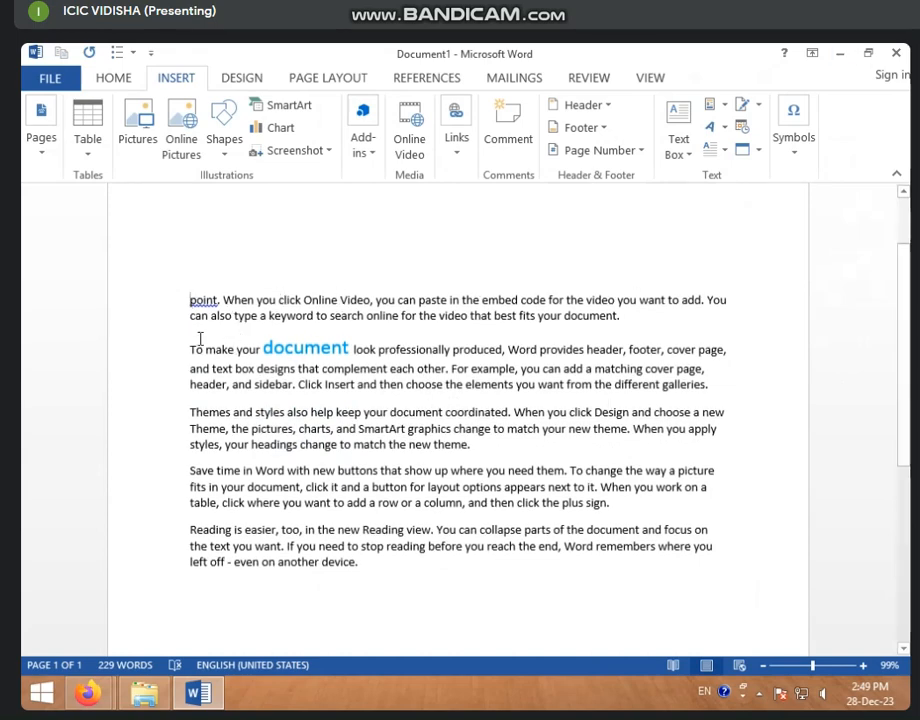
{"action": "scroll", "coordinate": [199, 331], "scroll_direction": "up", "scroll_amount": 1}
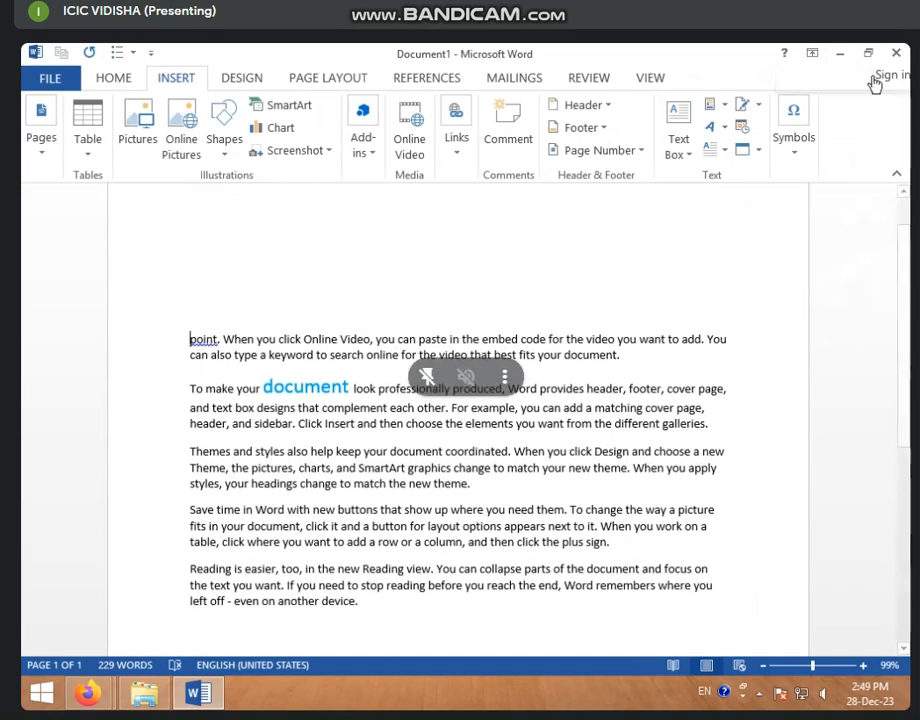
- Delete the two leftover opening lines, from 'point.' through 'your document.'
{"action": "left_click", "coordinate": [724, 152]}
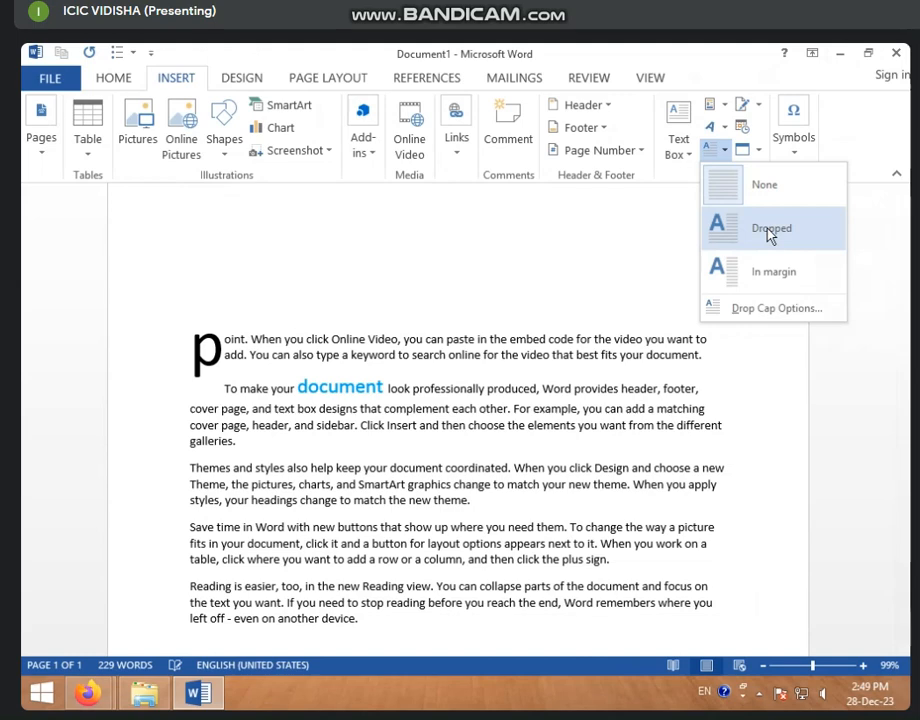
{"action": "left_click", "coordinate": [400, 414]}
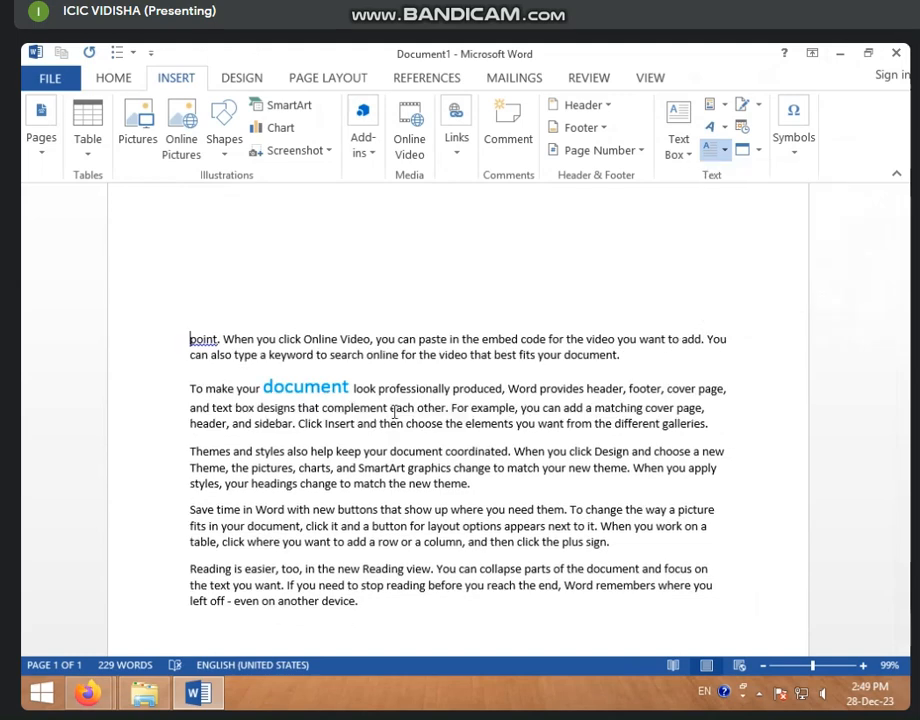
{"action": "left_click", "coordinate": [270, 370]}
{"action": "left_click_drag", "start_coordinate": [191, 354], "coordinate": [558, 353]}
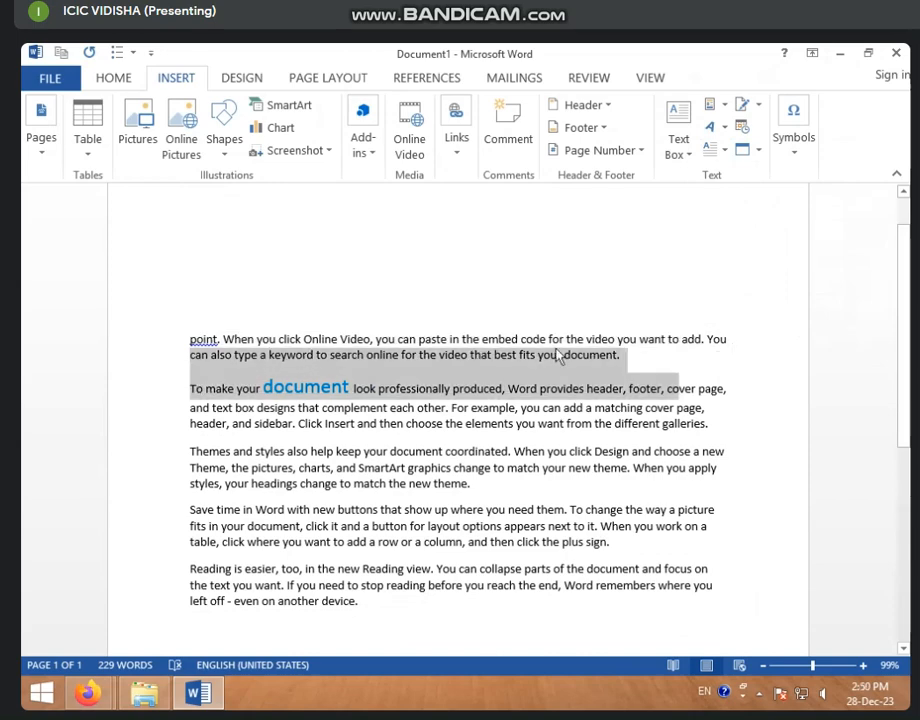
{"action": "left_click", "coordinate": [377, 340]}
{"action": "left_click_drag", "start_coordinate": [183, 332], "coordinate": [795, 342]}
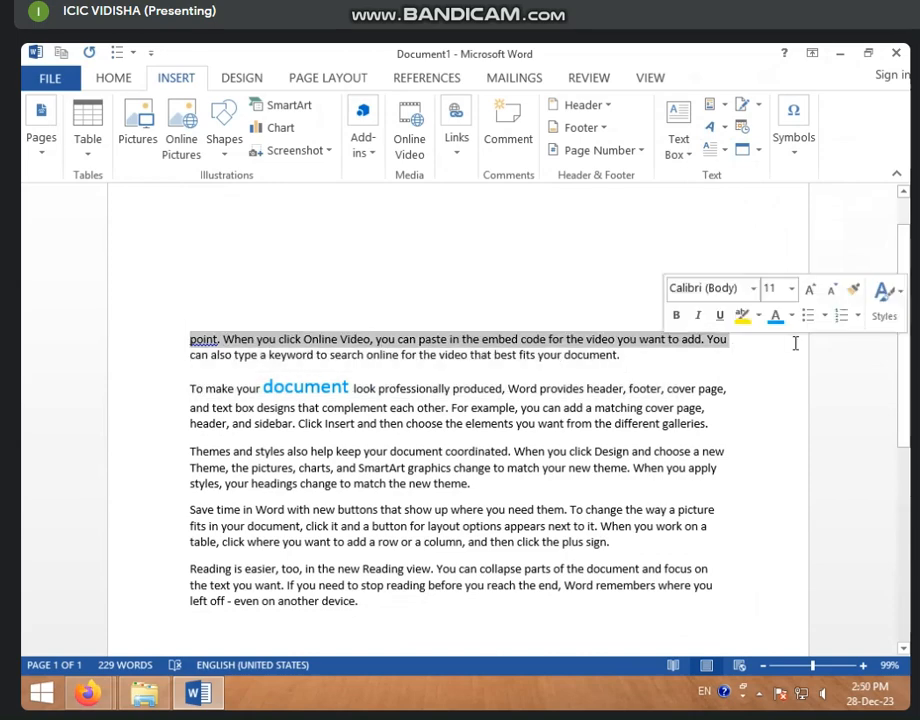
{"action": "key", "text": "Delete"}
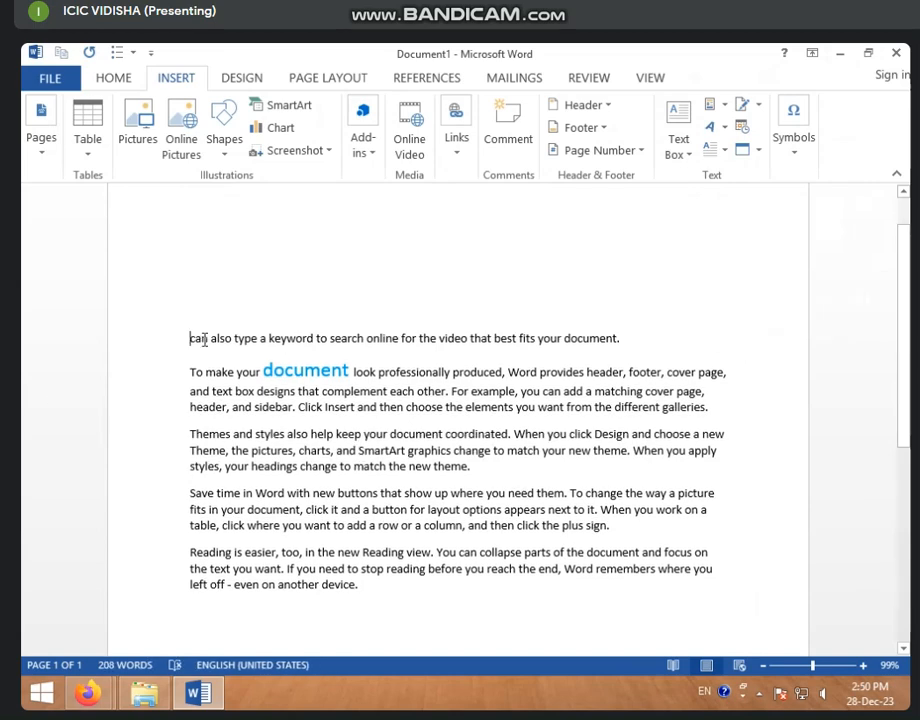
{"action": "left_click_drag", "start_coordinate": [249, 334], "coordinate": [828, 326]}
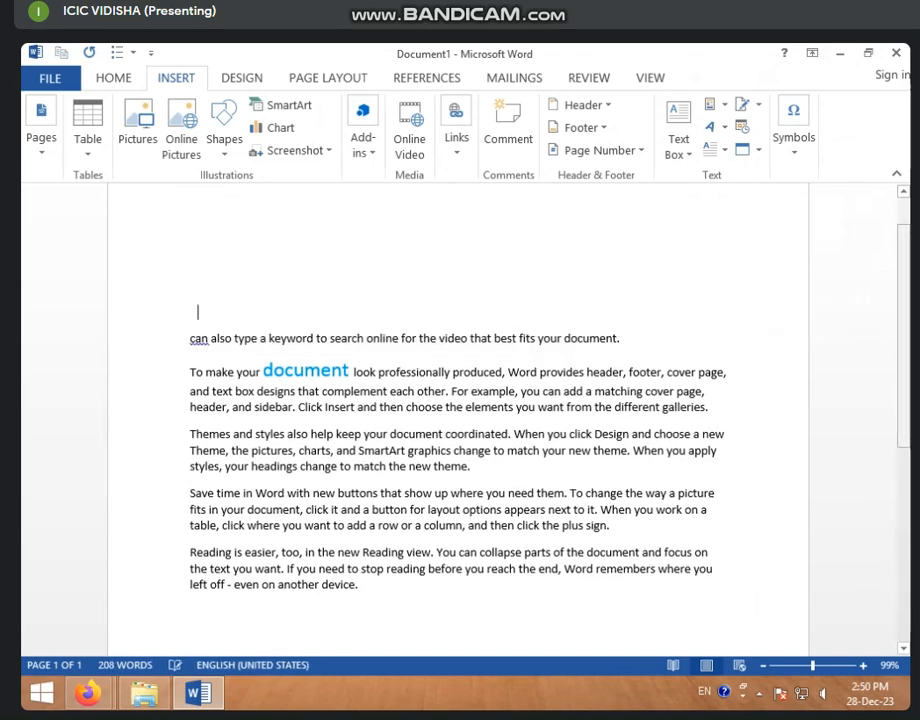
{"action": "triple_click", "coordinate": [519, 334]}
{"action": "key", "text": "Delete"}
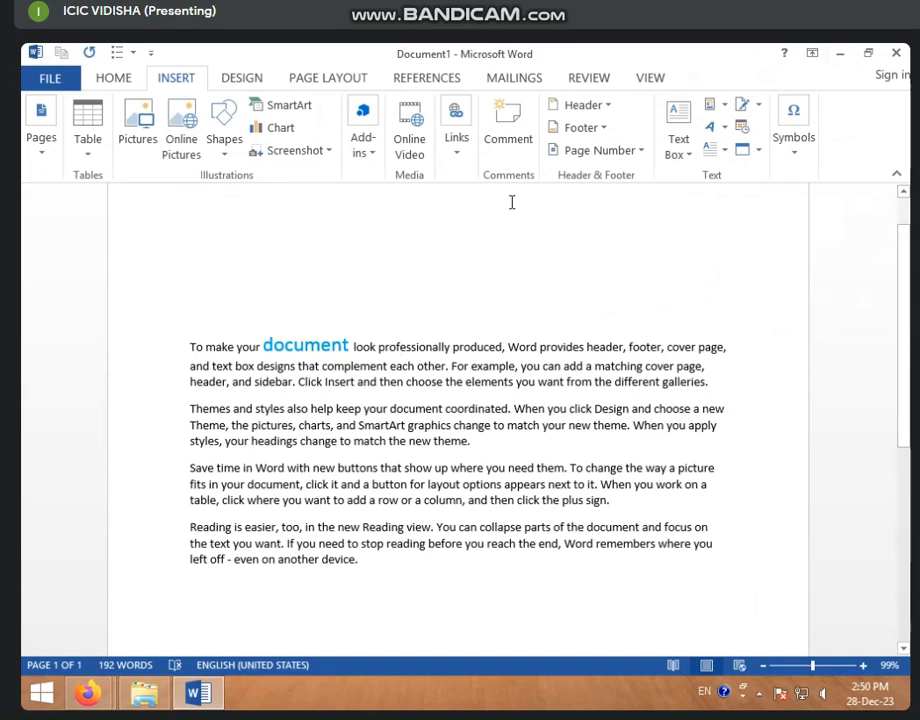
- Give the 'To make your document' paragraph a Dropped capital T
{"action": "left_click", "coordinate": [714, 152]}
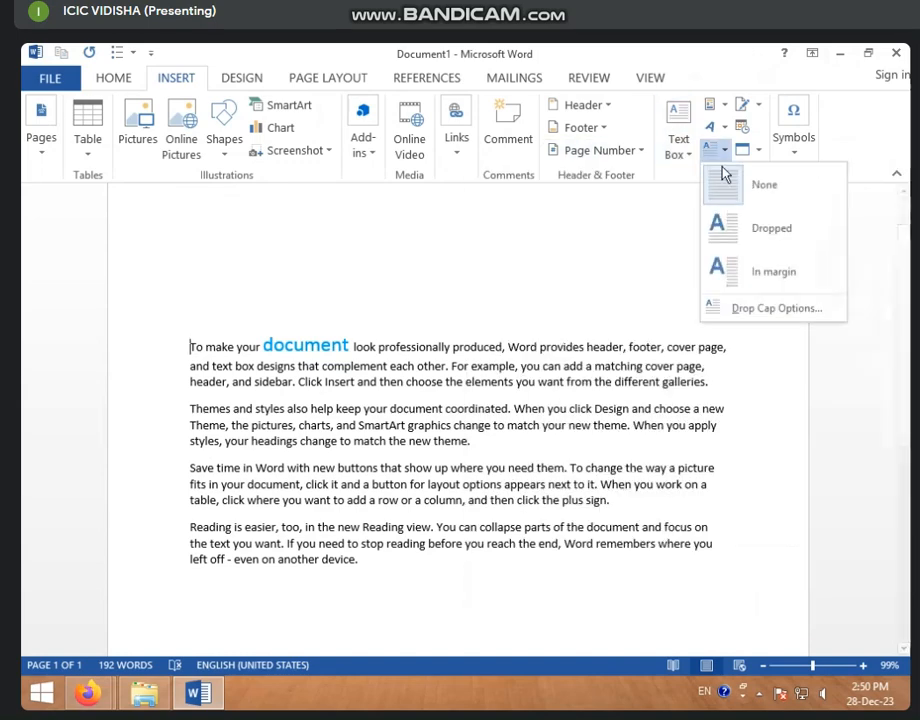
{"action": "left_click", "coordinate": [752, 230]}
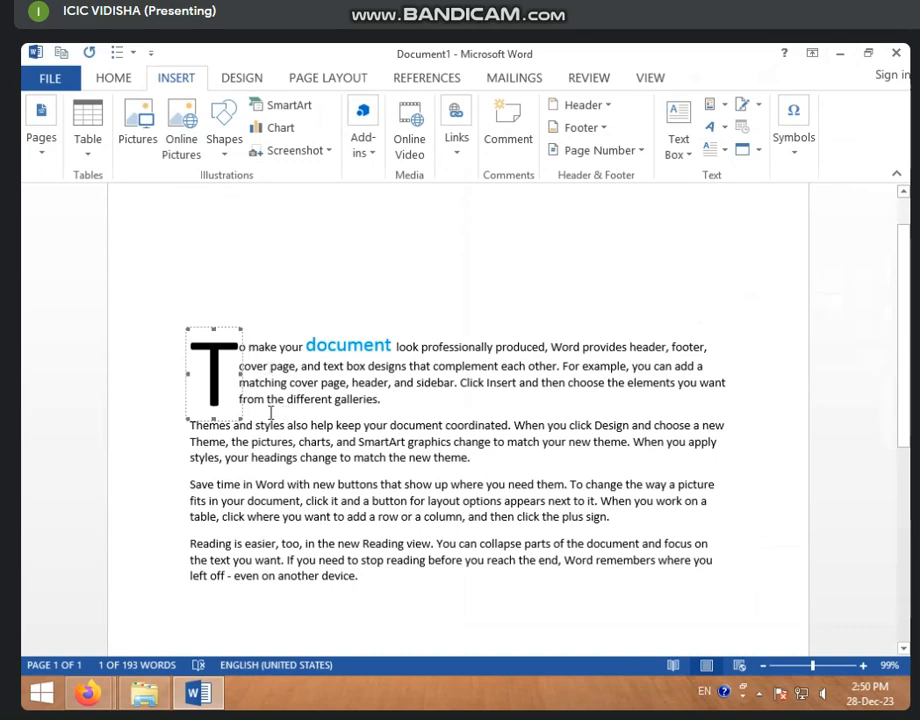
{"action": "left_click", "coordinate": [263, 347]}
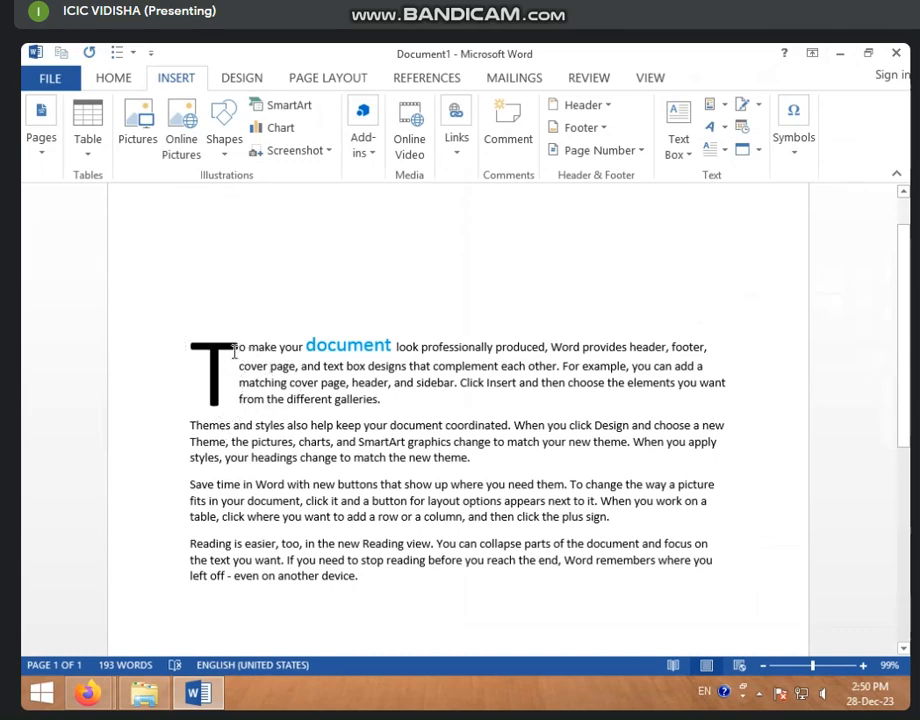
{"action": "left_click", "coordinate": [225, 376]}
{"action": "left_click", "coordinate": [722, 150]}
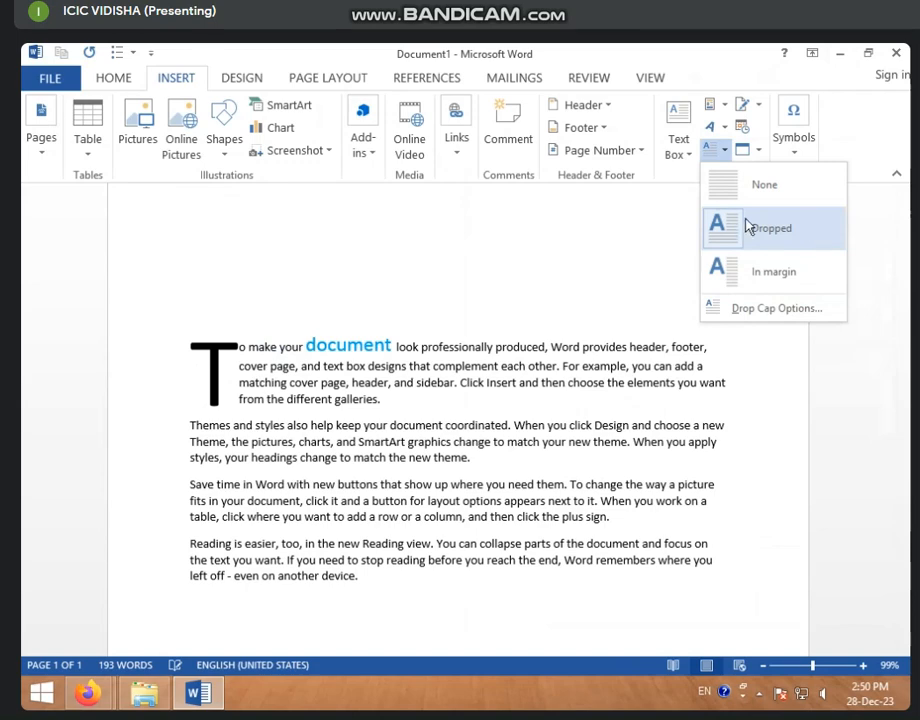
{"action": "left_click", "coordinate": [772, 234]}
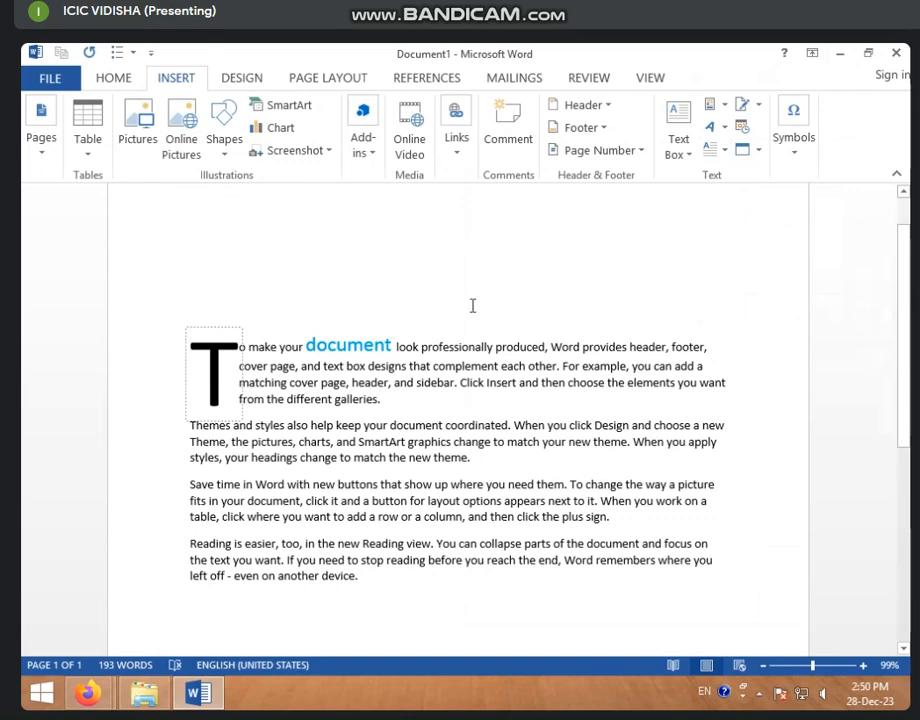
- Replace the drop cap letter T with U and shrink its frame
{"action": "type", "text": "Y"}
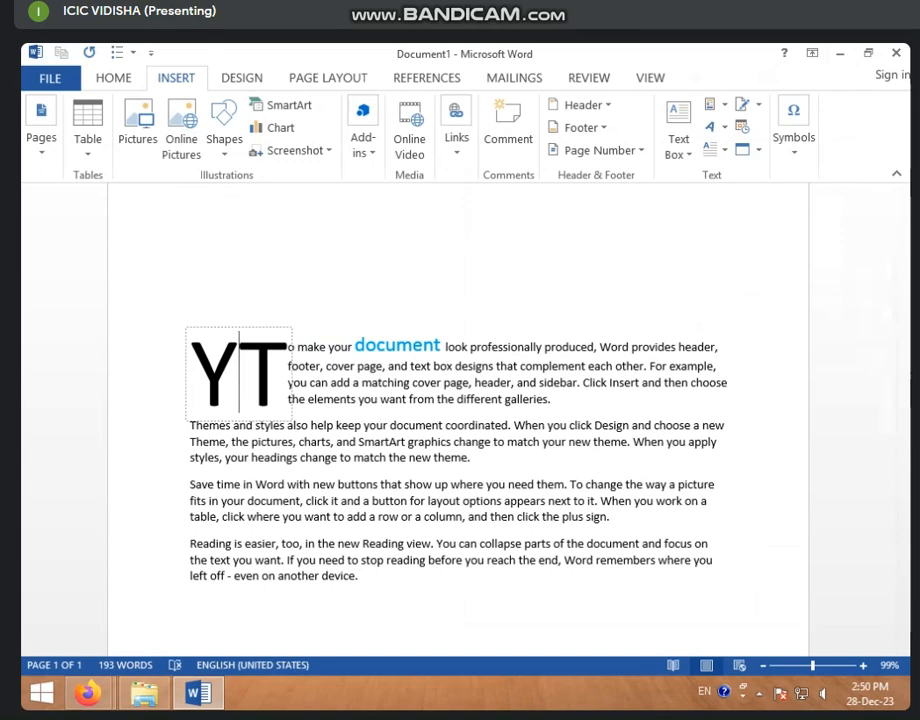
{"action": "key", "text": "BackSpace"}
{"action": "key", "text": "Delete"}
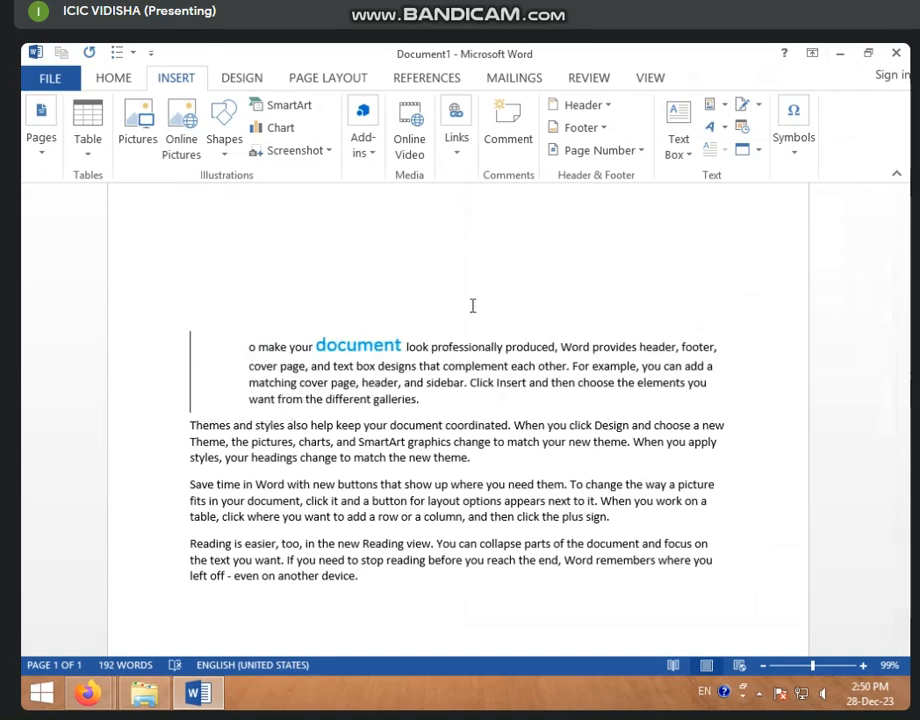
{"action": "type", "text": "UY"}
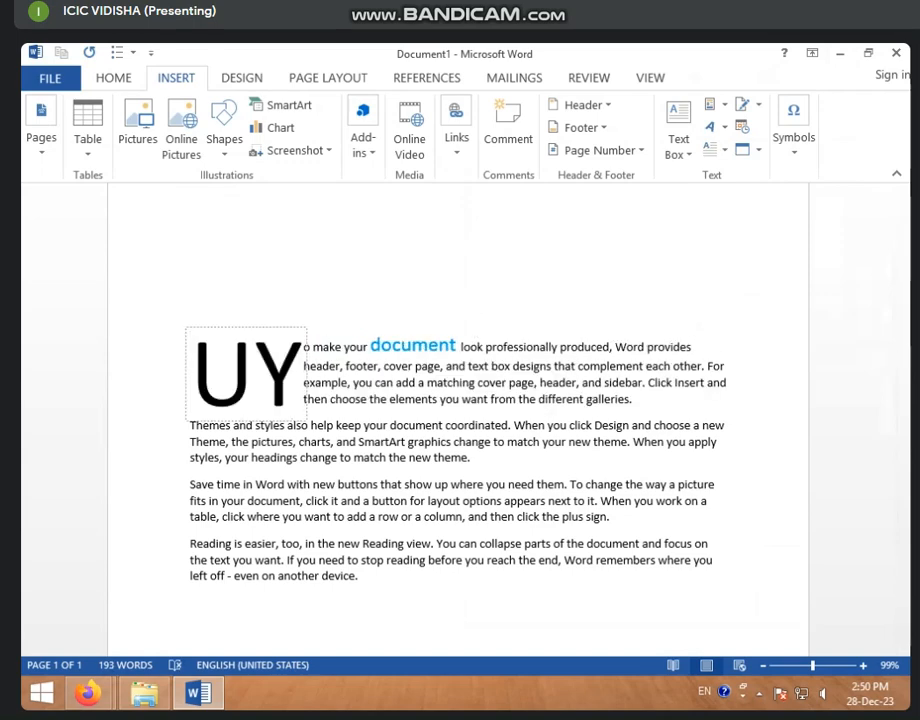
{"action": "key", "text": "BackSpace"}
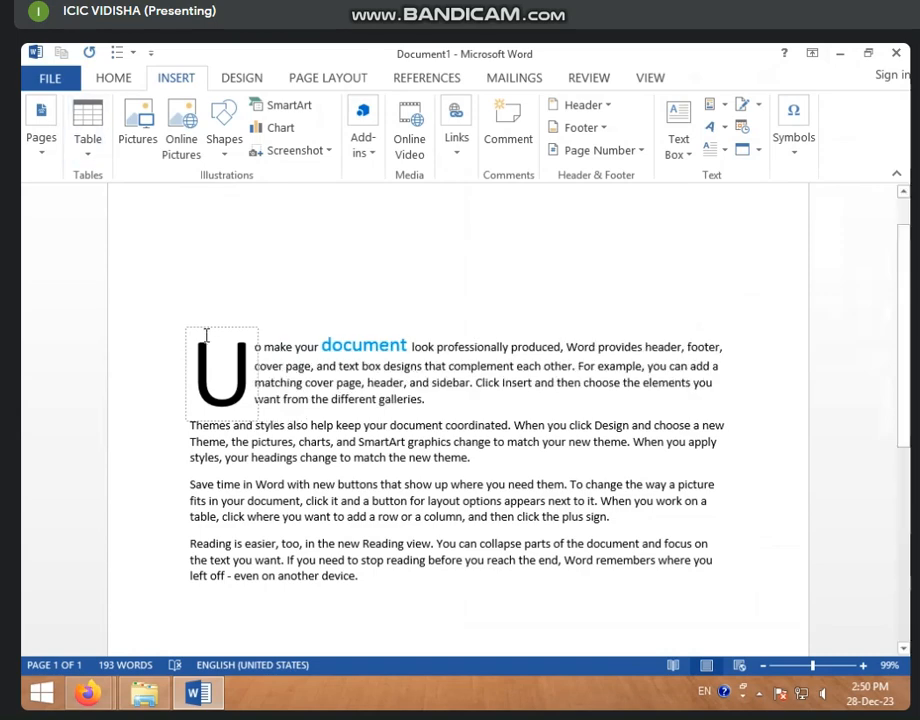
{"action": "left_click", "coordinate": [189, 328]}
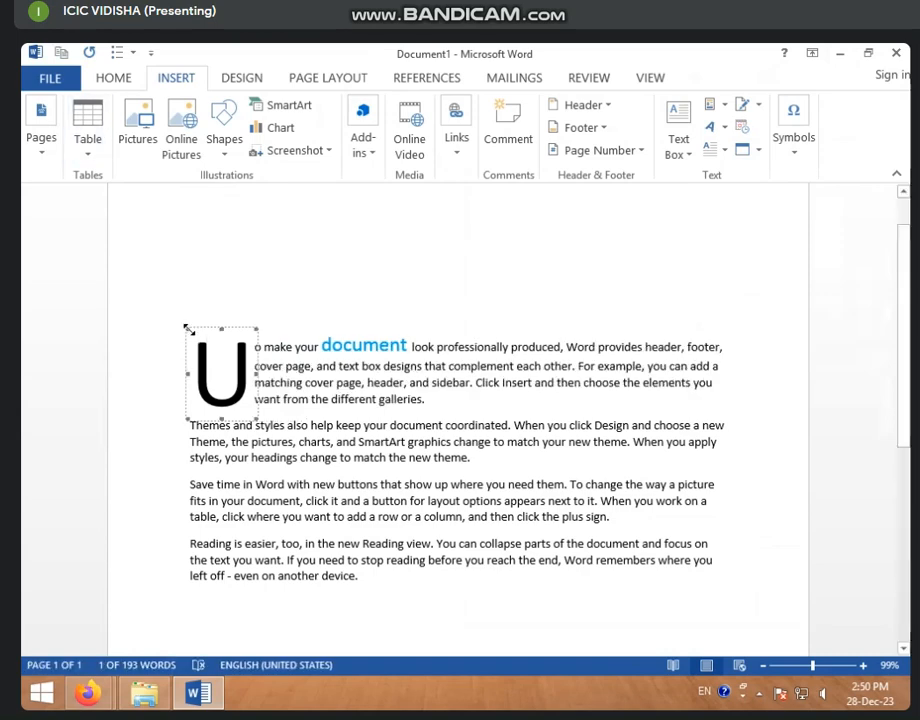
{"action": "left_click_drag", "start_coordinate": [189, 328], "coordinate": [210, 316]}
{"action": "left_click", "coordinate": [224, 372]}
{"action": "left_click", "coordinate": [357, 350]}
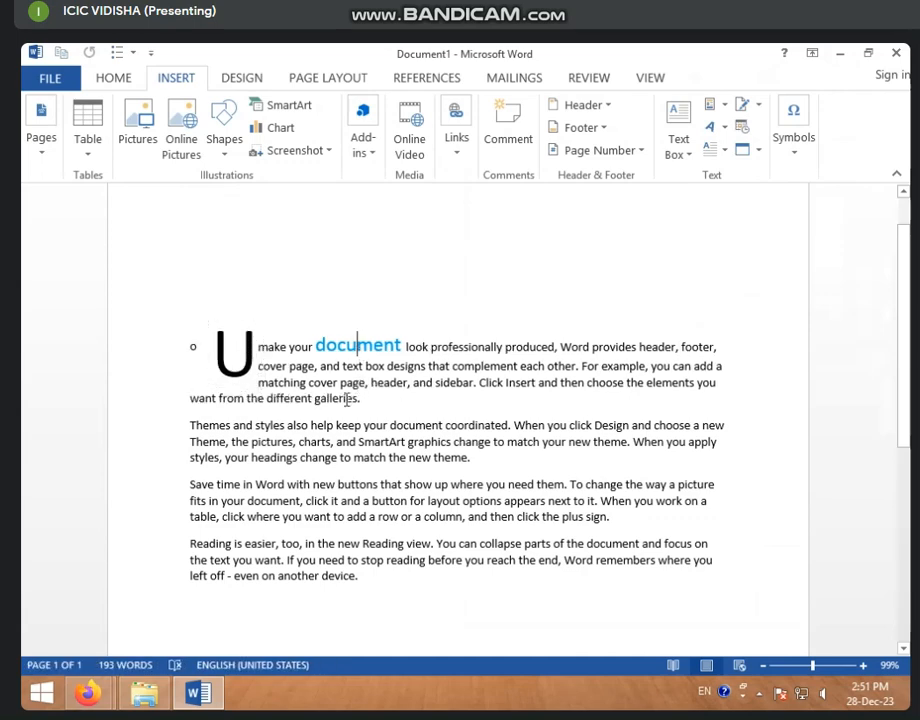
{"action": "left_click", "coordinate": [238, 352]}
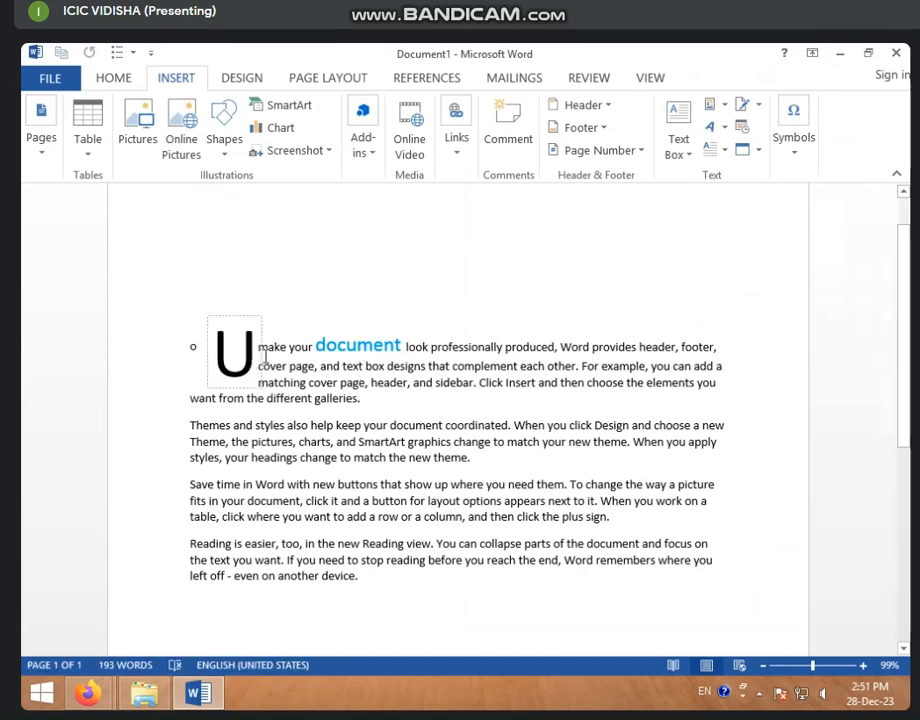
{"action": "left_click", "coordinate": [716, 150]}
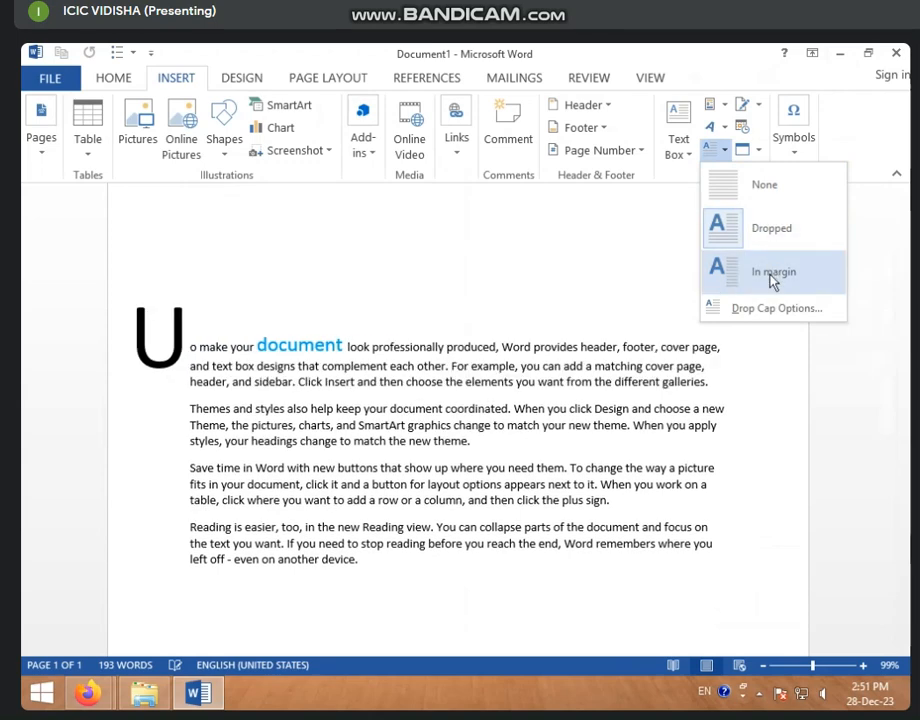
{"action": "left_click", "coordinate": [200, 427]}
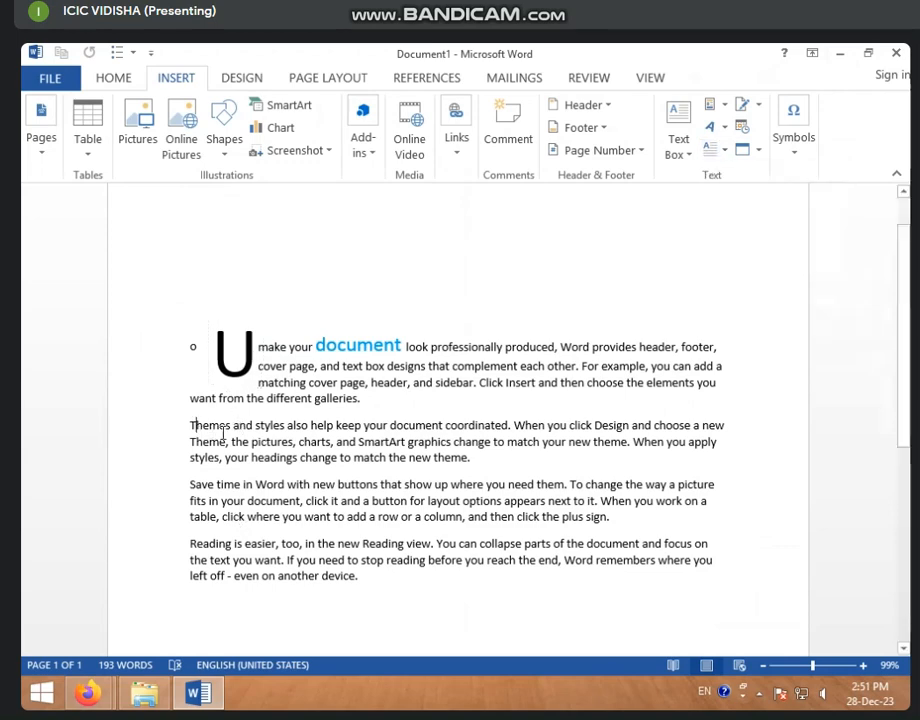
{"action": "left_click", "coordinate": [716, 149]}
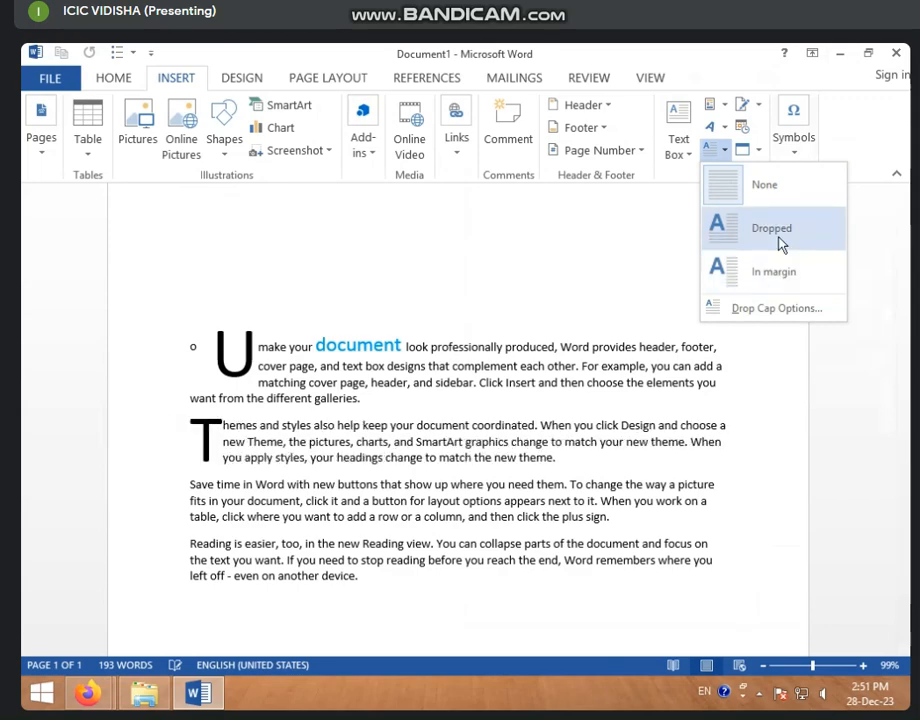
{"action": "left_click", "coordinate": [345, 412]}
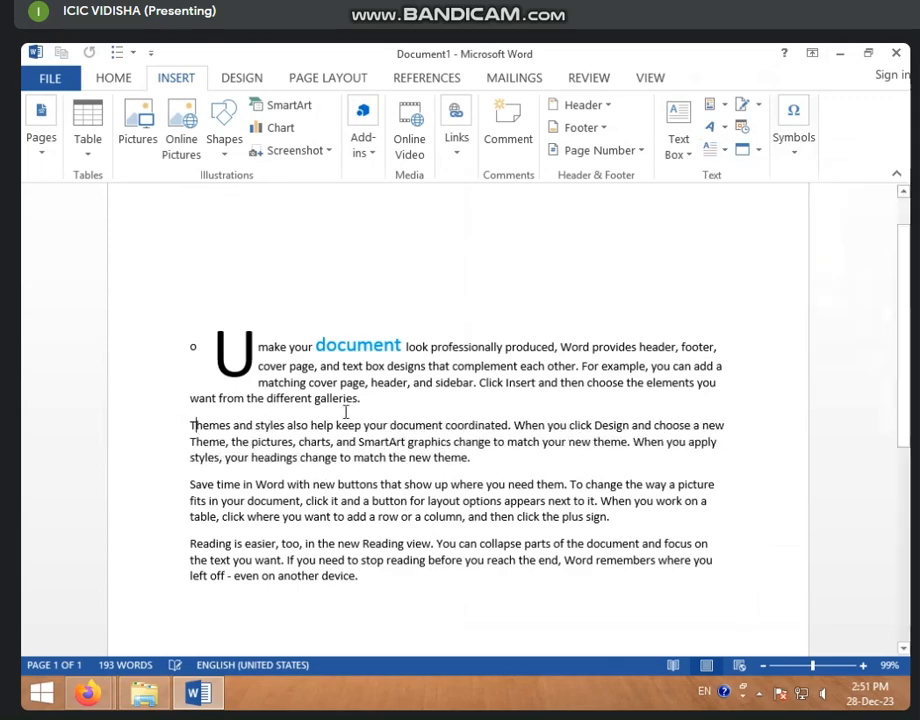
{"action": "left_click_drag", "start_coordinate": [205, 331], "coordinate": [578, 706]}
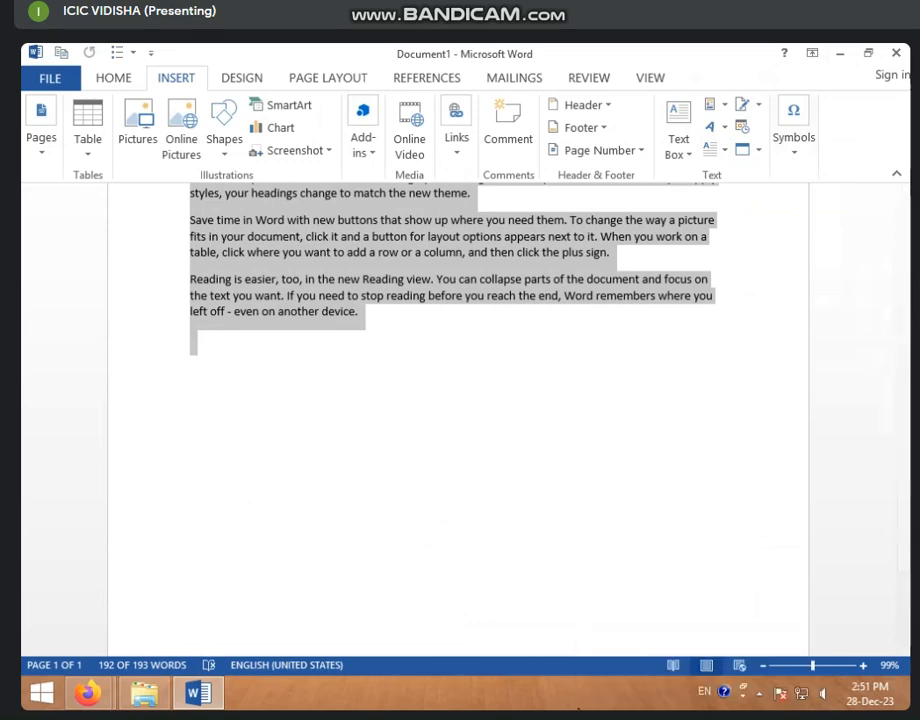
- Clear the remaining text and drop cap, then generate sample paragraphs with =RAND()
{"action": "key", "text": "Delete"}
{"action": "key", "text": "ctrl+a"}
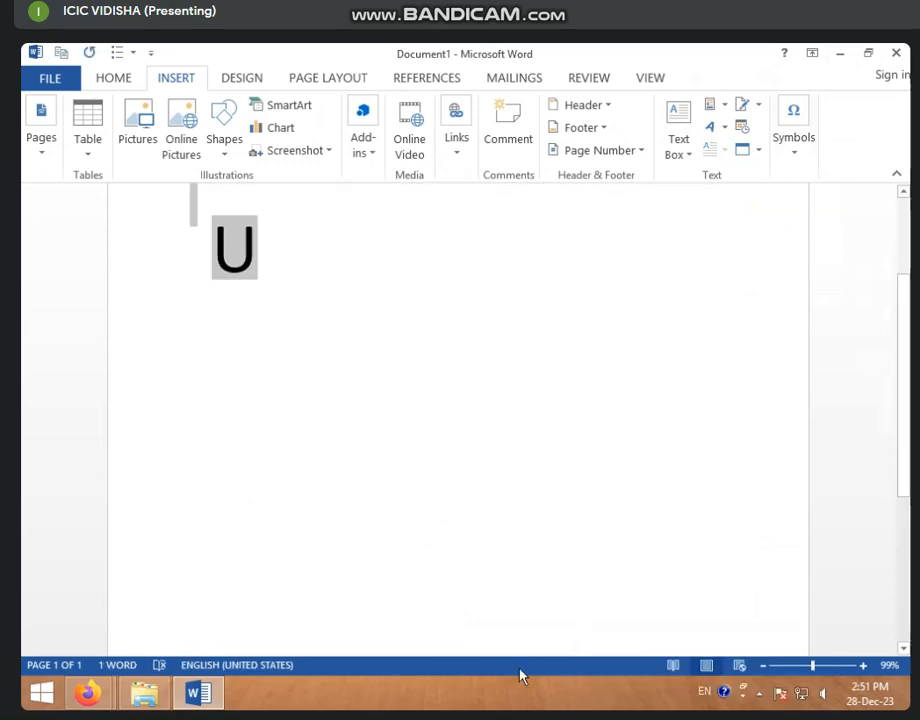
{"action": "key", "text": "Delete"}
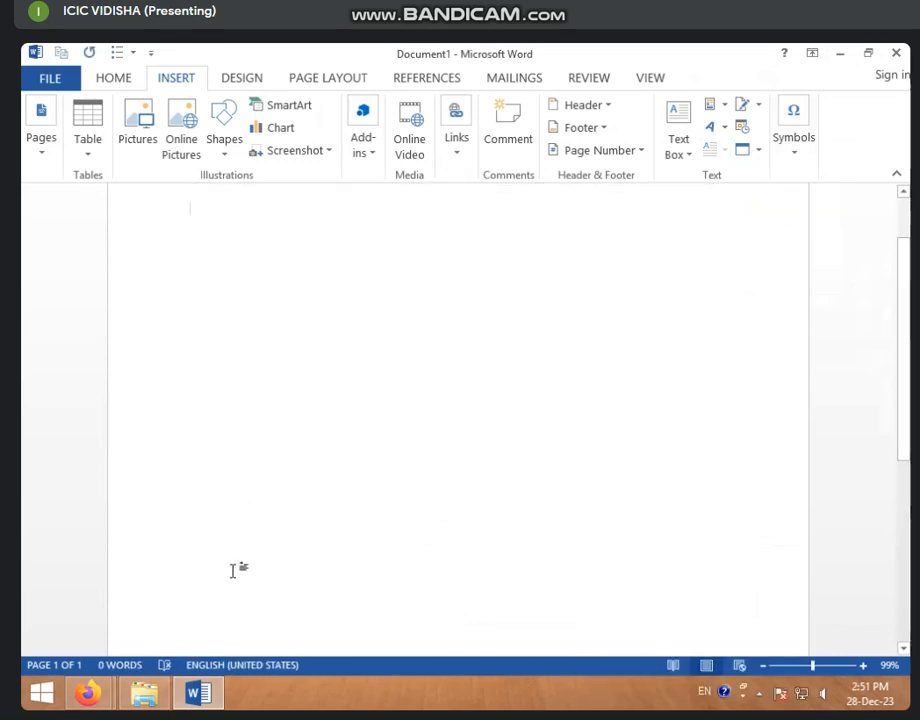
{"action": "scroll", "coordinate": [233, 275], "scroll_direction": "up", "scroll_amount": 1}
{"action": "type", "text": "="}
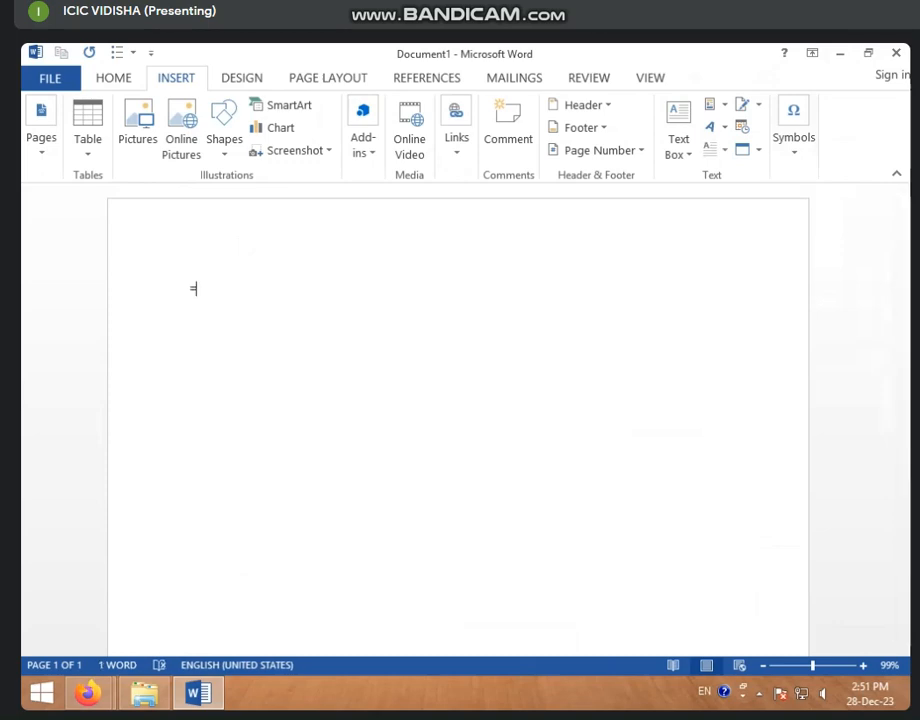
{"action": "type", "text": "RAND()"}
{"action": "key", "text": "Return"}
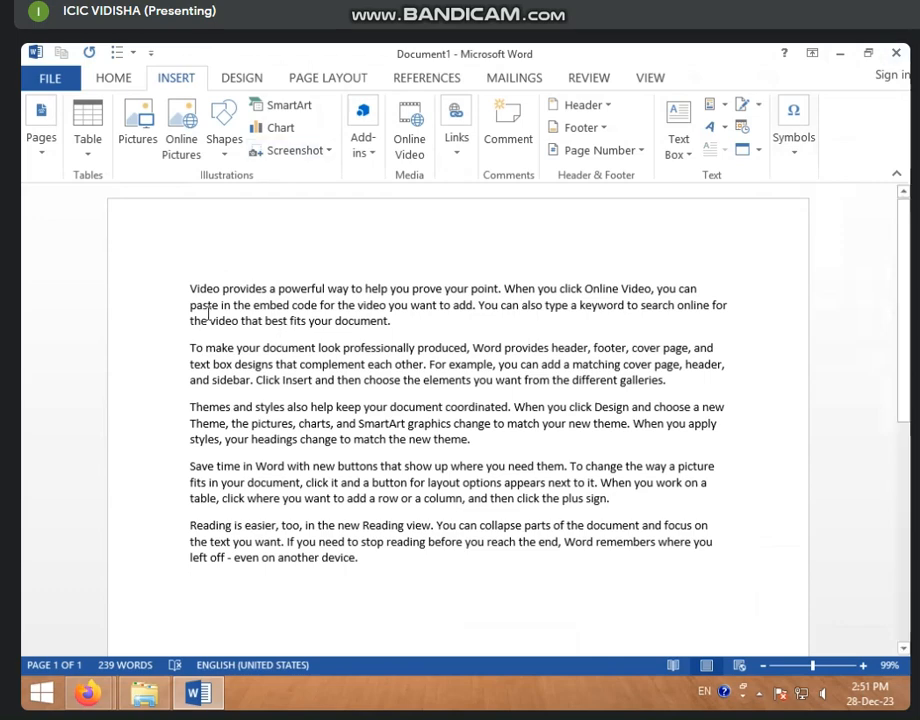
- Give the first paragraph a Dropped capital V over 6 lines, then shrink it to about three
{"action": "left_click", "coordinate": [187, 289]}
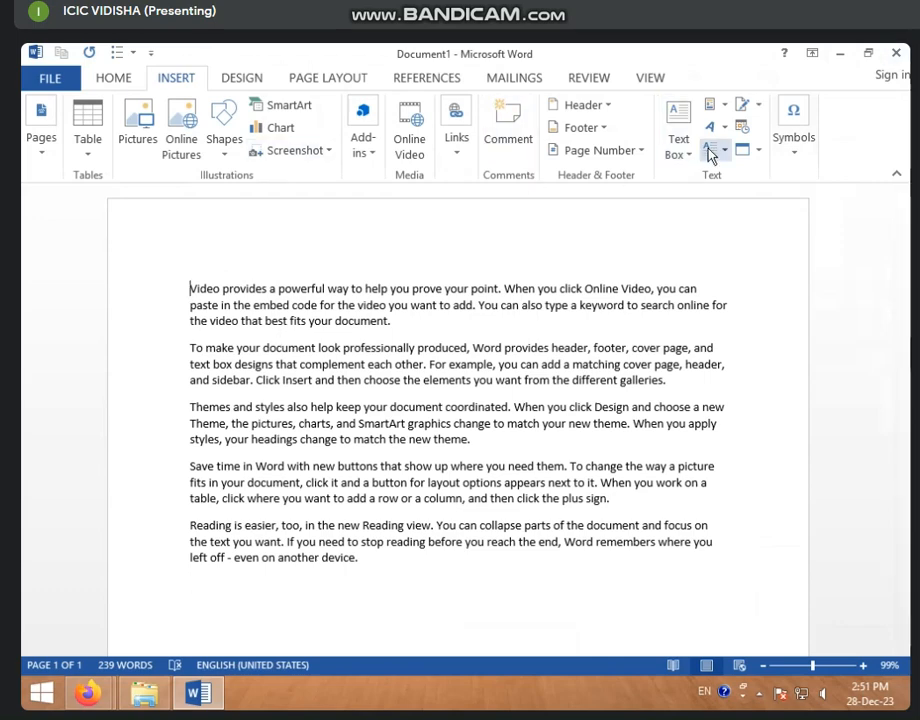
{"action": "left_click", "coordinate": [708, 150]}
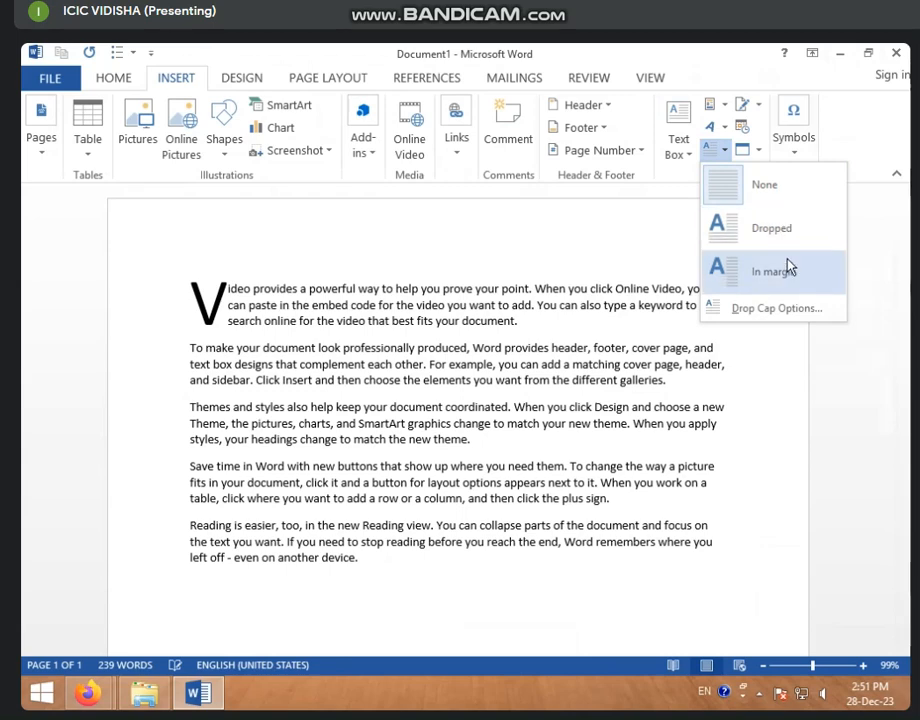
{"action": "left_click", "coordinate": [780, 309]}
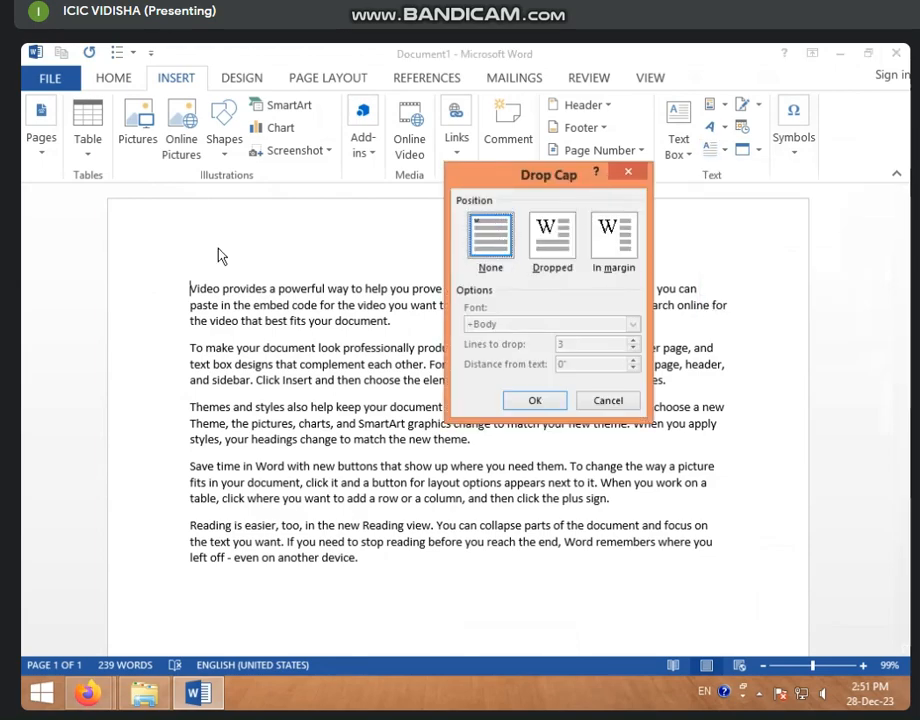
{"action": "left_click", "coordinate": [560, 248]}
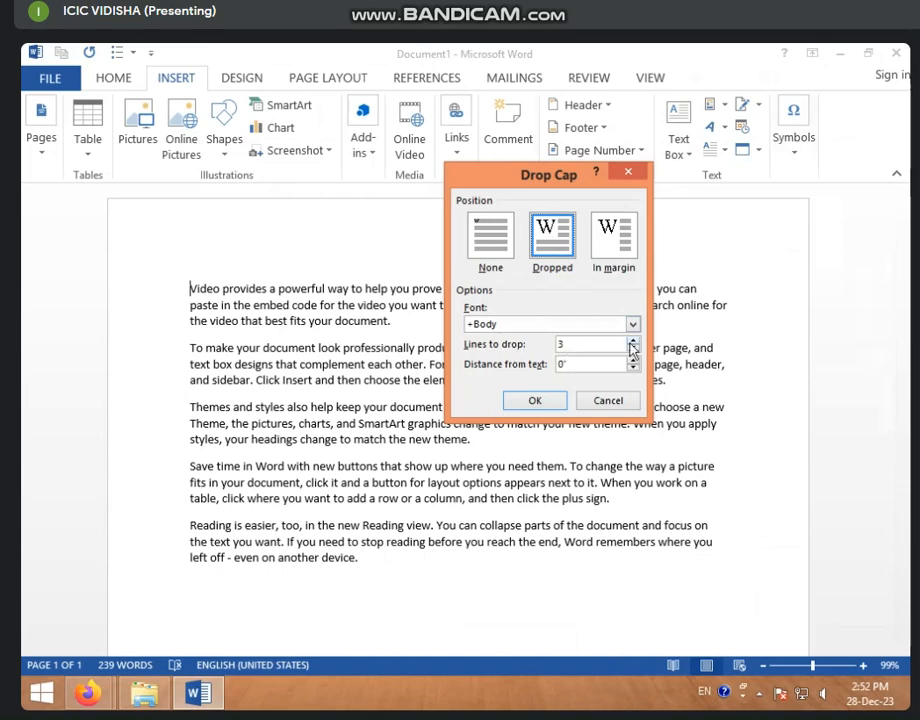
{"action": "left_click", "coordinate": [634, 342]}
{"action": "left_click", "coordinate": [635, 341]}
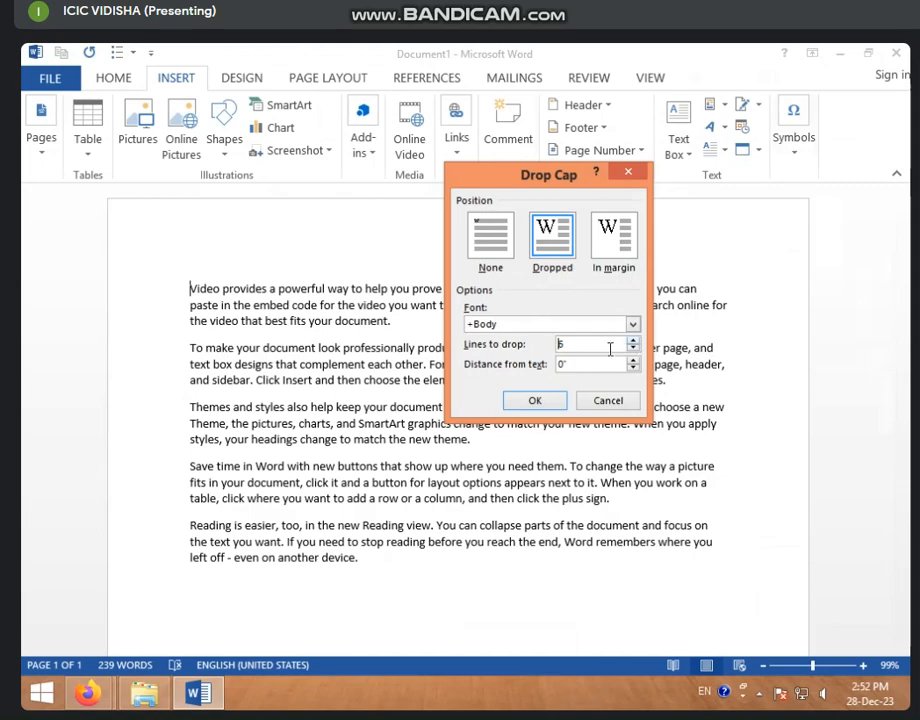
{"action": "left_click", "coordinate": [537, 399]}
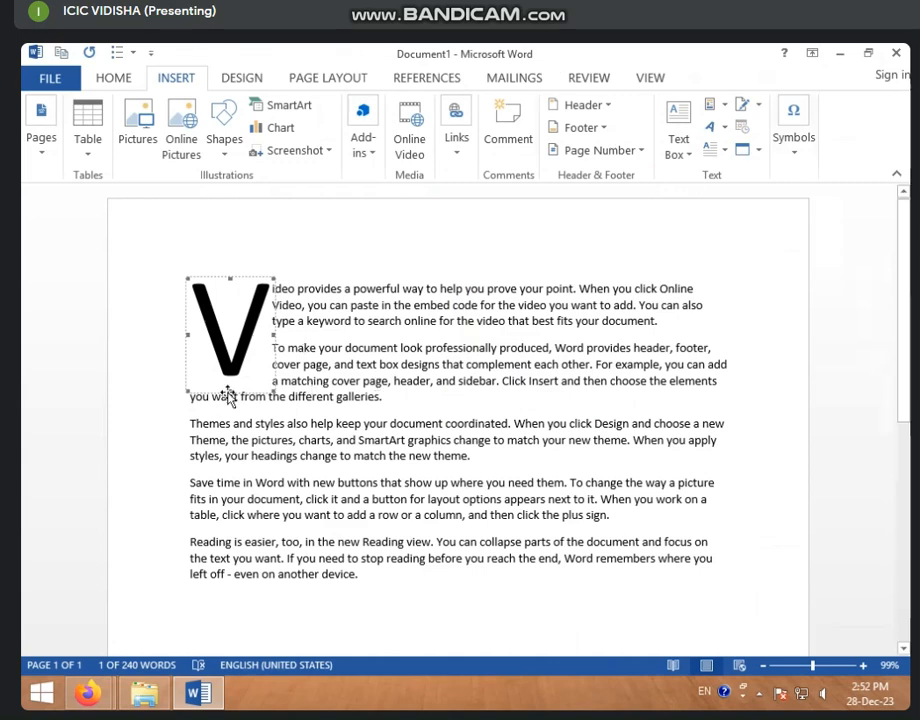
{"action": "left_click_drag", "start_coordinate": [229, 392], "coordinate": [238, 348]}
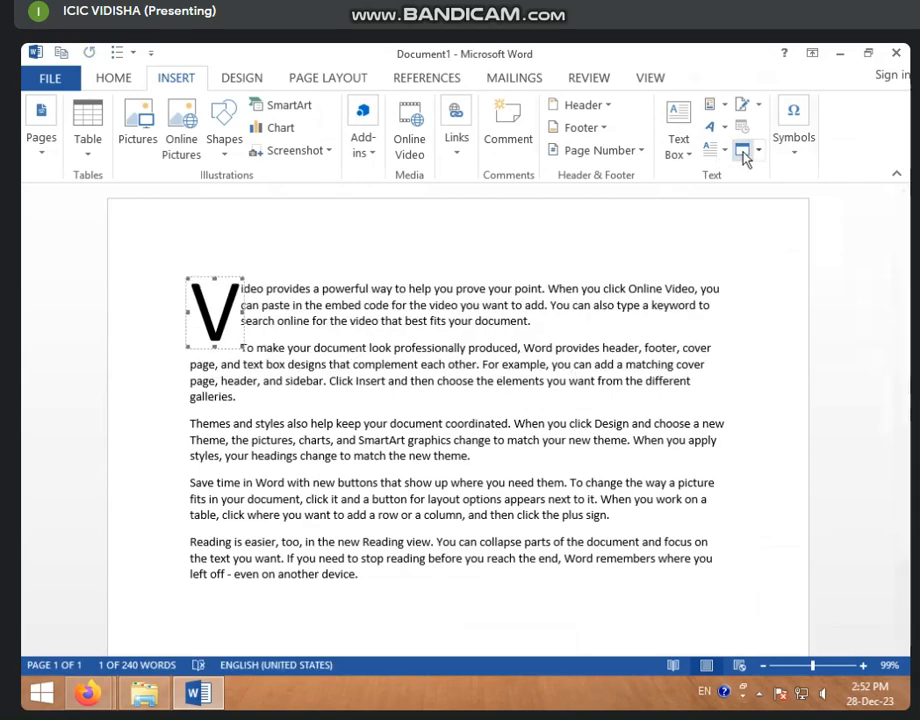
- Switch the drop cap to In margin with more lines, then set it to None
{"action": "left_click", "coordinate": [716, 149]}
{"action": "left_click", "coordinate": [760, 308]}
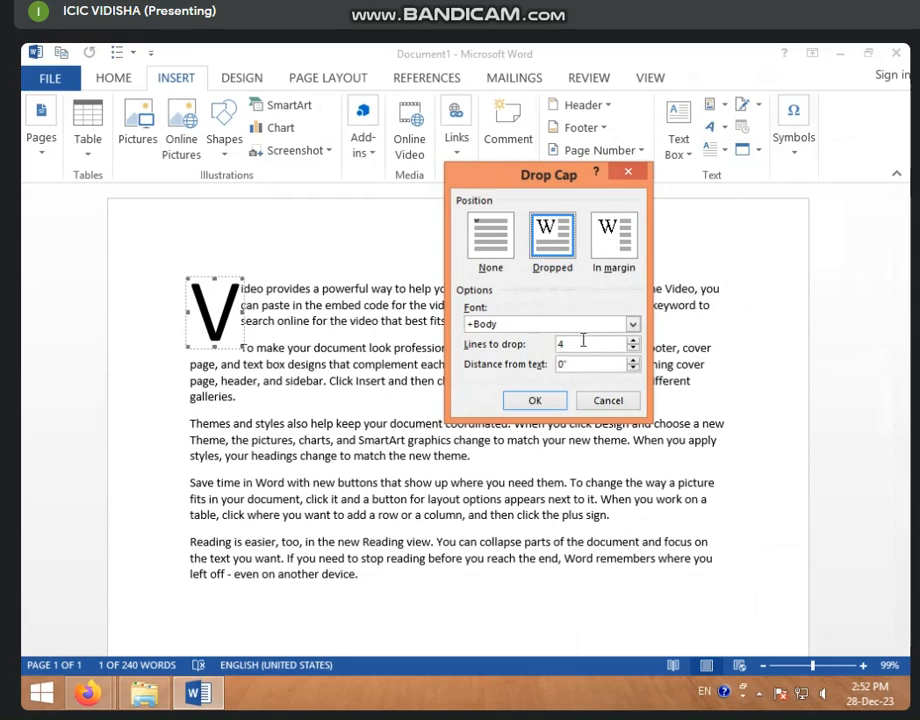
{"action": "left_click", "coordinate": [613, 245]}
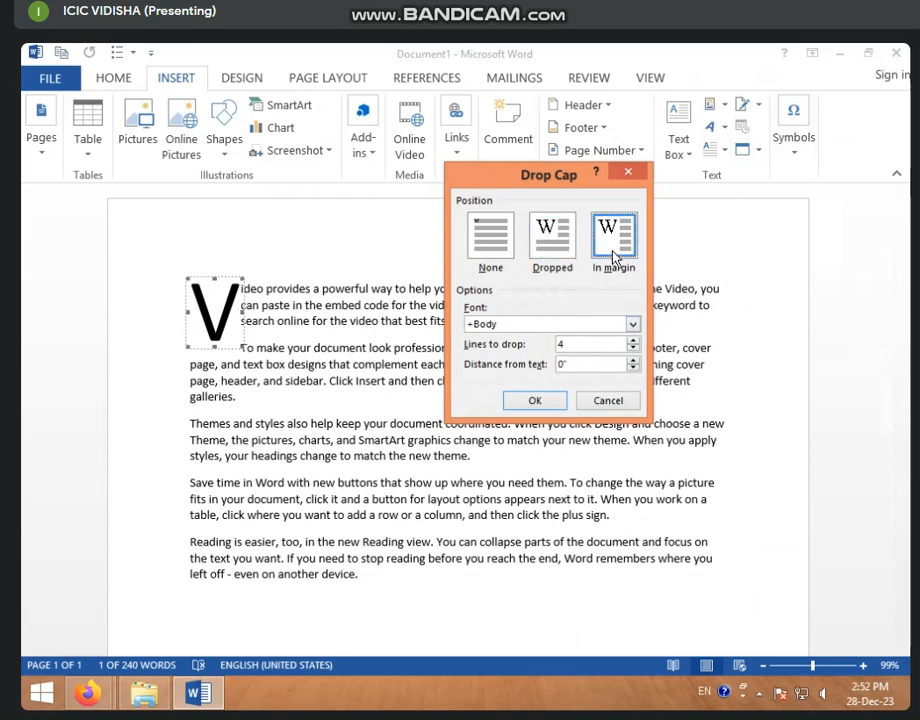
{"action": "left_click", "coordinate": [633, 340]}
{"action": "left_click", "coordinate": [633, 340]}
{"action": "left_click", "coordinate": [633, 340]}
{"action": "left_click", "coordinate": [532, 400]}
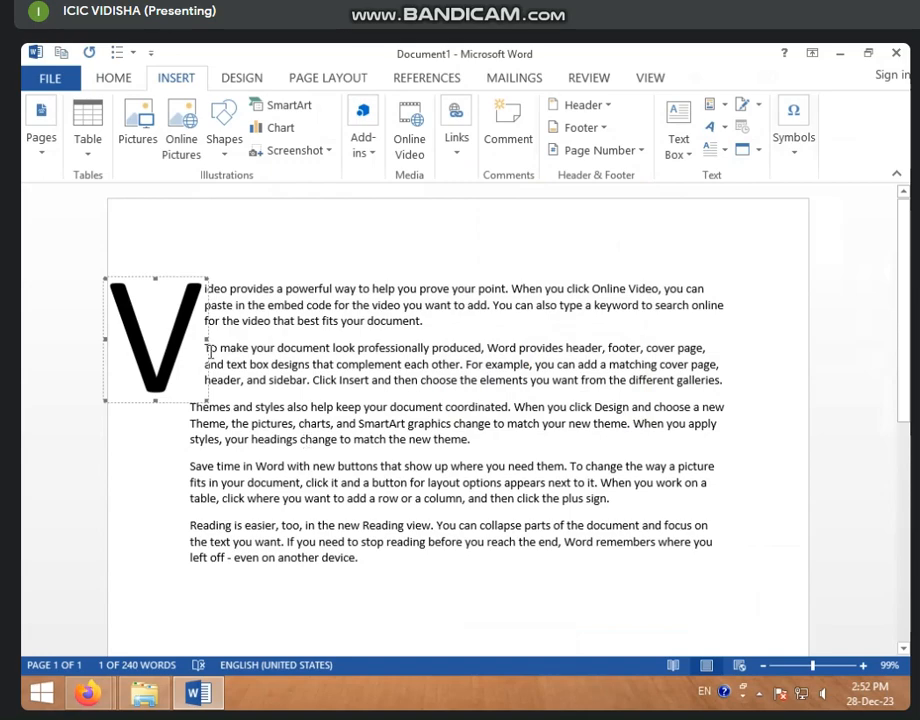
{"action": "left_click", "coordinate": [743, 149]}
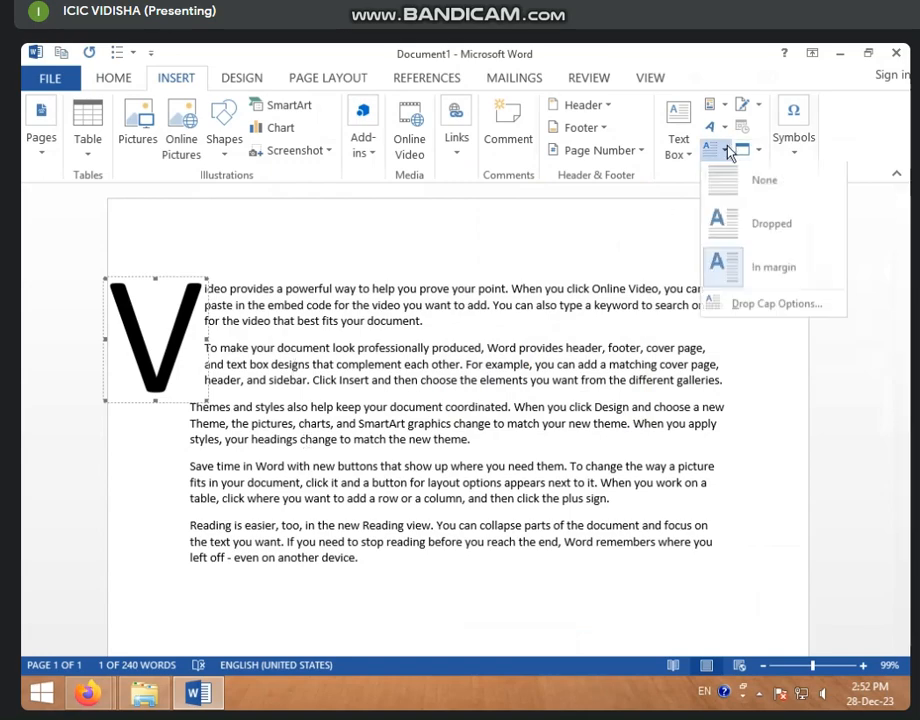
{"action": "left_click", "coordinate": [727, 197]}
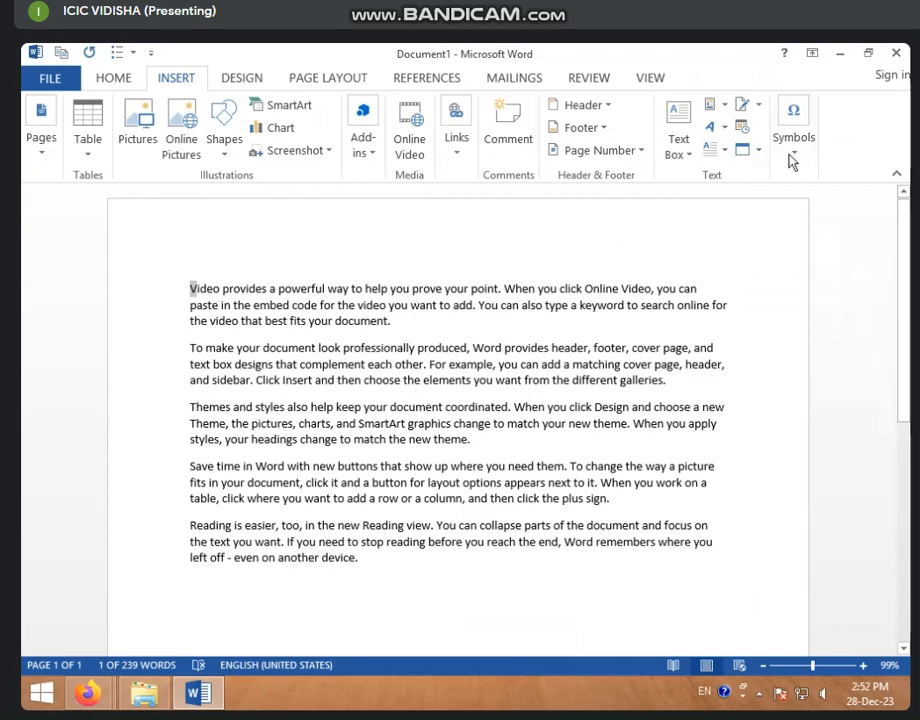
- After the last paragraph ending 'device.', start a Microsoft Office Signature Line
{"action": "left_click", "coordinate": [762, 105]}
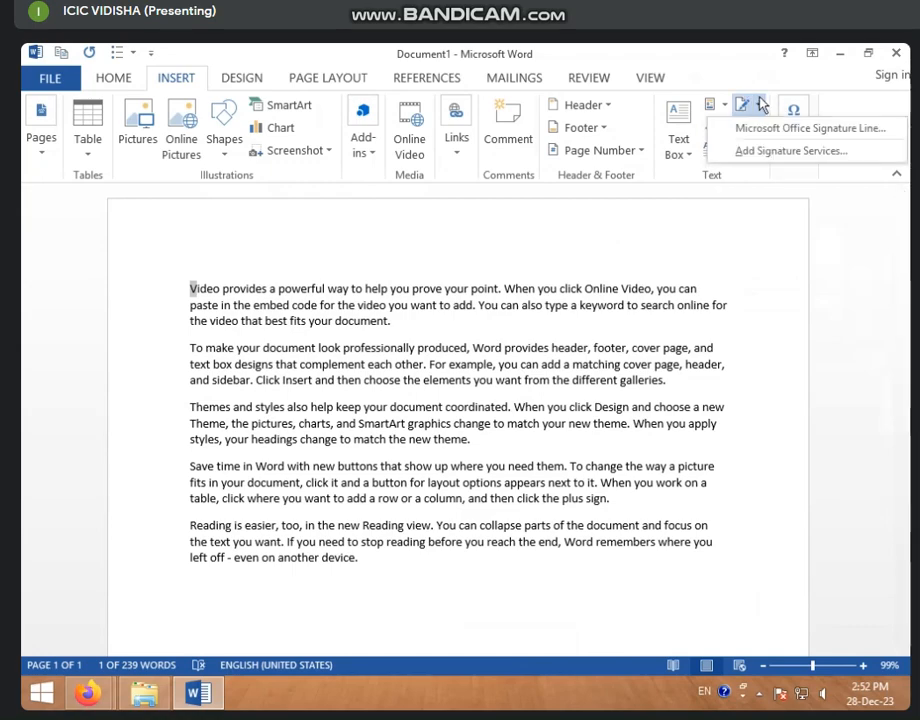
{"action": "scroll", "coordinate": [502, 350], "scroll_direction": "down", "scroll_amount": 3}
{"action": "scroll", "coordinate": [502, 350], "scroll_direction": "down", "scroll_amount": 3}
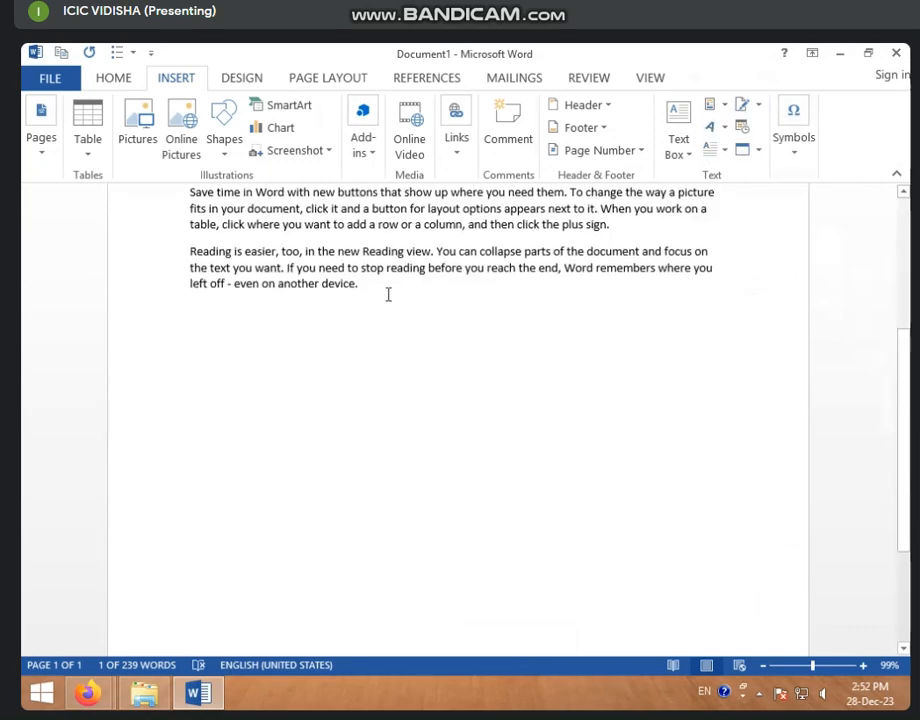
{"action": "left_click", "coordinate": [388, 295]}
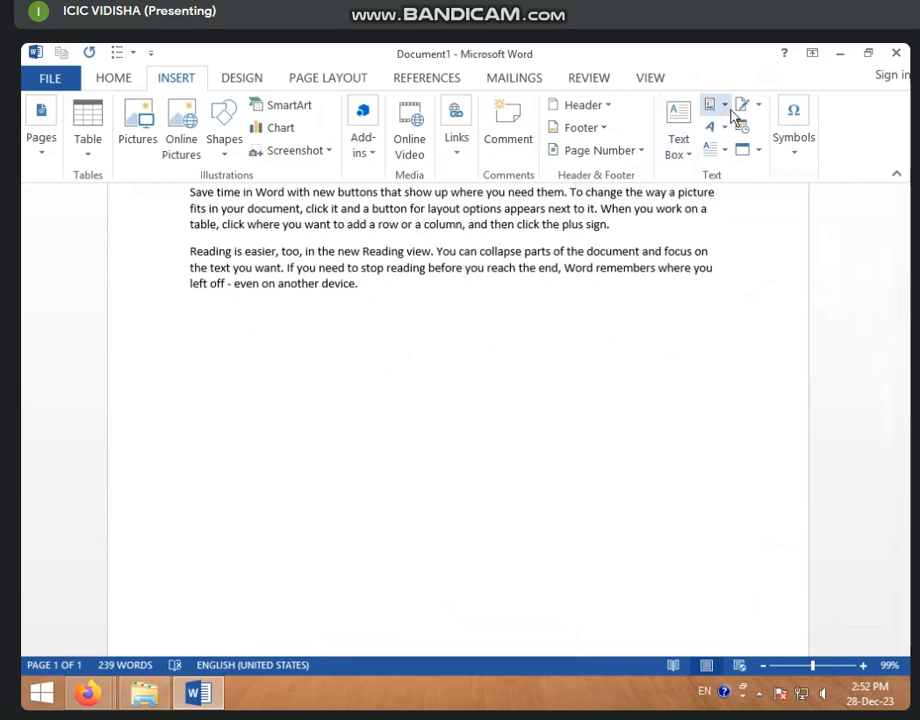
{"action": "left_click", "coordinate": [762, 105]}
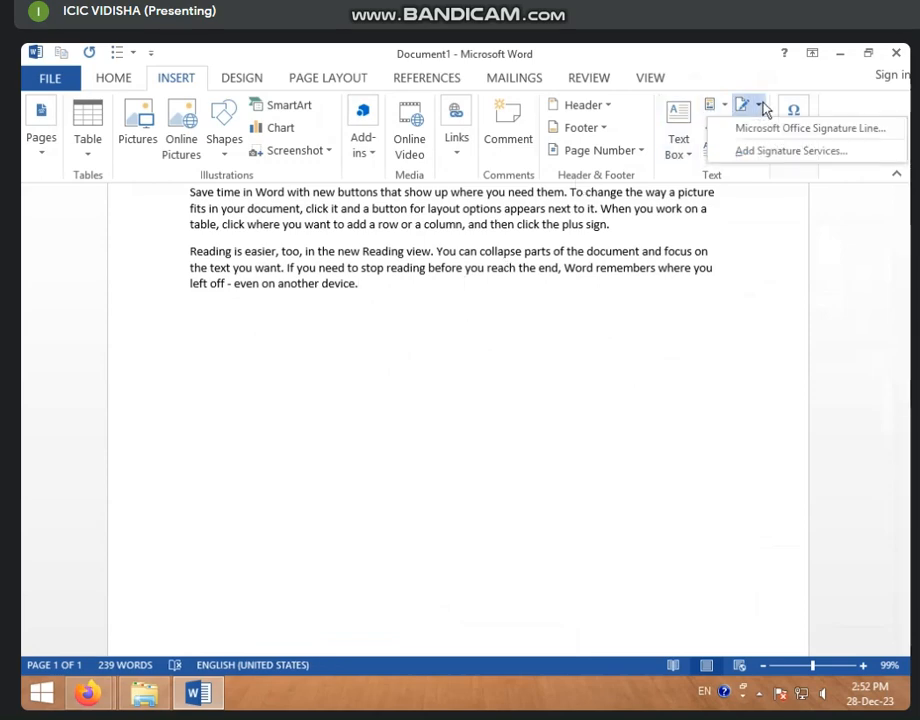
{"action": "left_click", "coordinate": [810, 132]}
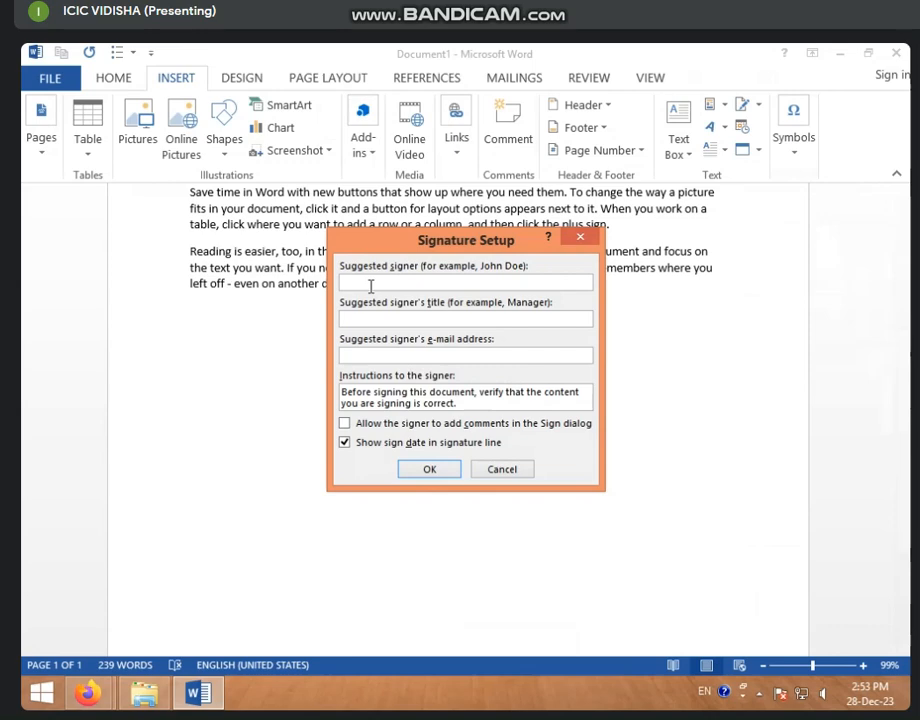
- Fill in the signer's name and the title LAB ASSITTENT, then insert the signature line
{"action": "left_click", "coordinate": [455, 357]}
{"action": "left_click", "coordinate": [428, 470]}
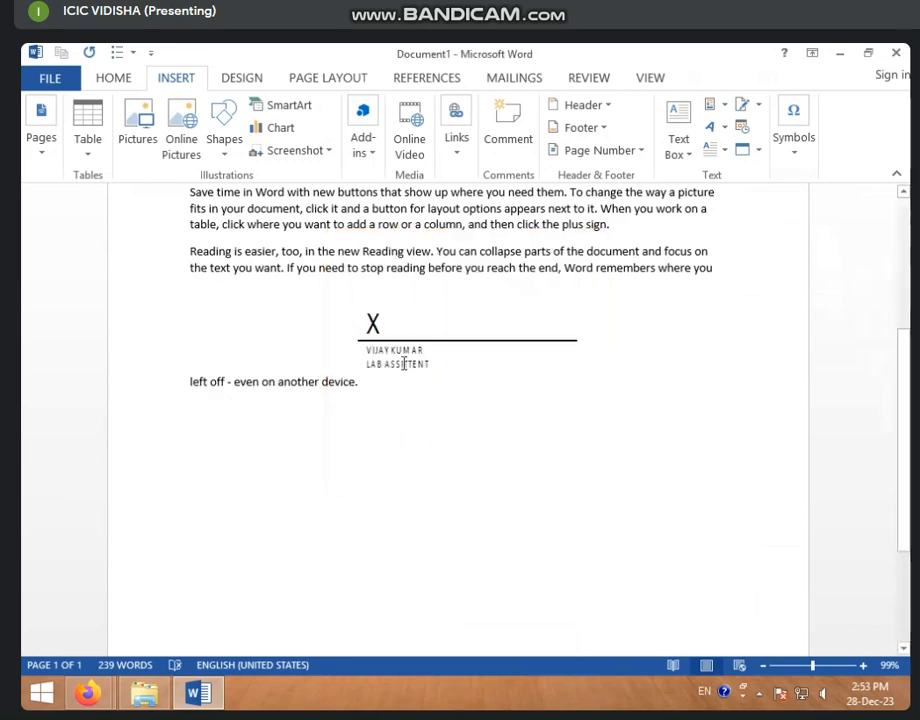
- Select the inserted signature line and try dragging it within the last paragraph
{"action": "left_click", "coordinate": [357, 380]}
{"action": "left_click", "coordinate": [280, 384]}
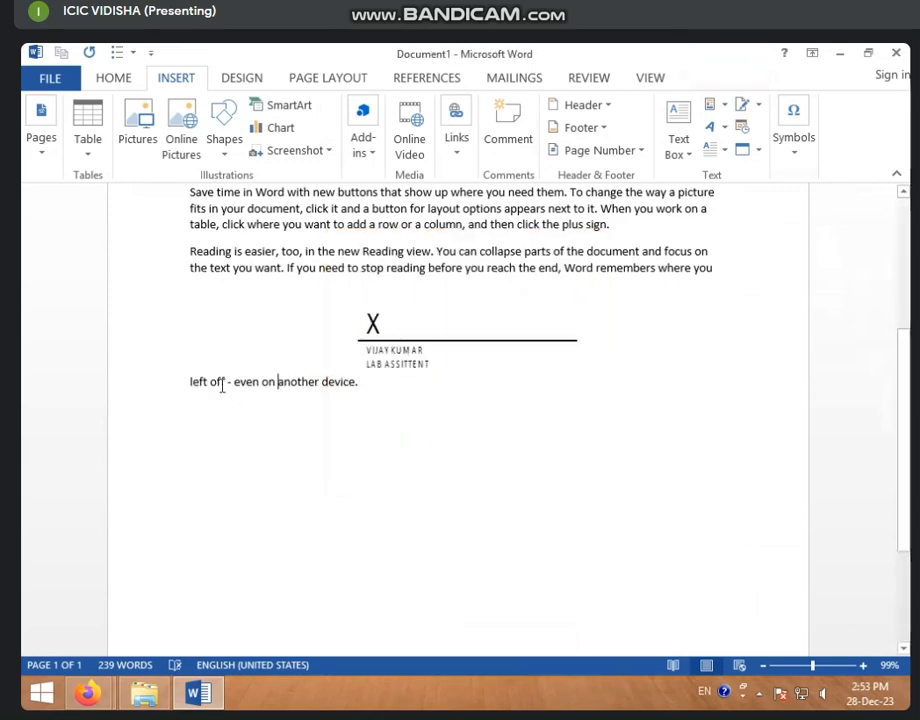
{"action": "left_click", "coordinate": [372, 349]}
{"action": "mouse_move", "coordinate": [421, 331]}
{"action": "left_mouse_down"}
{"action": "mouse_move", "coordinate": [440, 393]}
{"action": "mouse_move", "coordinate": [437, 293]}
{"action": "left_mouse_up"}
- Drag the signature line out of the text to sit below the last paragraph
{"action": "left_click", "coordinate": [445, 268]}
{"action": "left_click", "coordinate": [374, 363]}
{"action": "left_click", "coordinate": [360, 365]}
{"action": "left_click", "coordinate": [362, 345]}
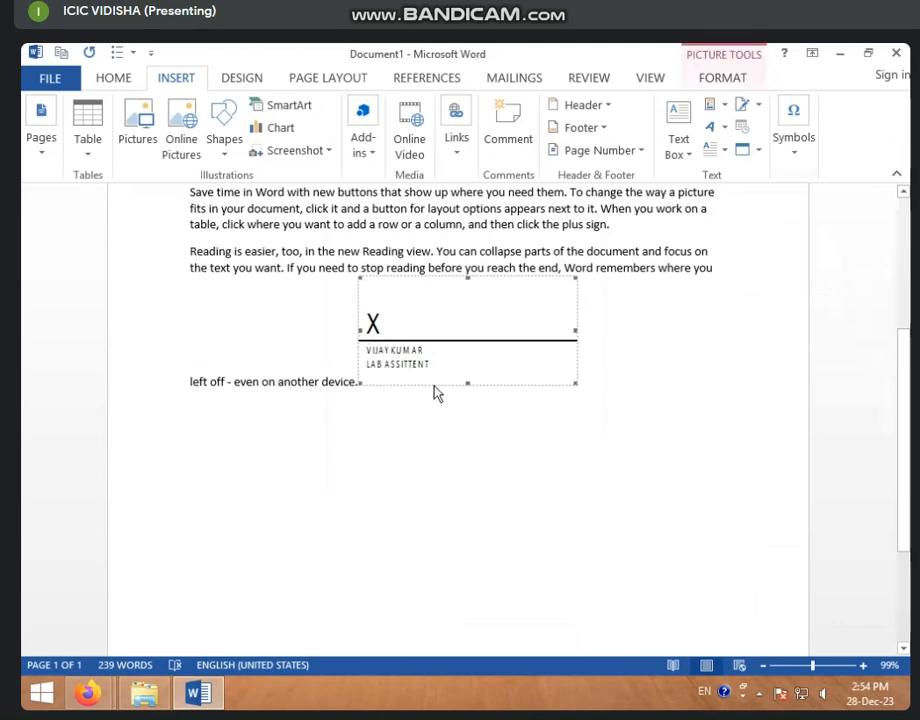
{"action": "left_click_drag", "start_coordinate": [437, 372], "coordinate": [435, 405]}
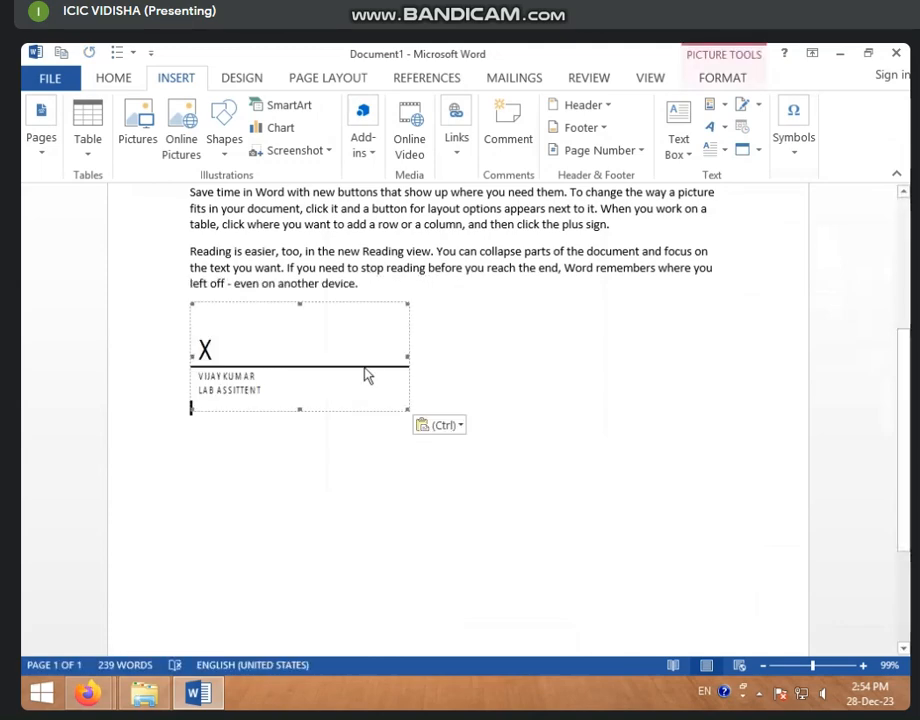
{"action": "mouse_move", "coordinate": [366, 347]}
{"action": "left_mouse_down"}
{"action": "mouse_move", "coordinate": [343, 368]}
{"action": "mouse_move", "coordinate": [335, 360]}
{"action": "mouse_move", "coordinate": [359, 360]}
{"action": "left_mouse_up"}
{"action": "left_click", "coordinate": [335, 360]}
{"action": "left_click", "coordinate": [301, 362]}
{"action": "scroll", "coordinate": [596, 431], "scroll_direction": "up", "scroll_amount": 5}
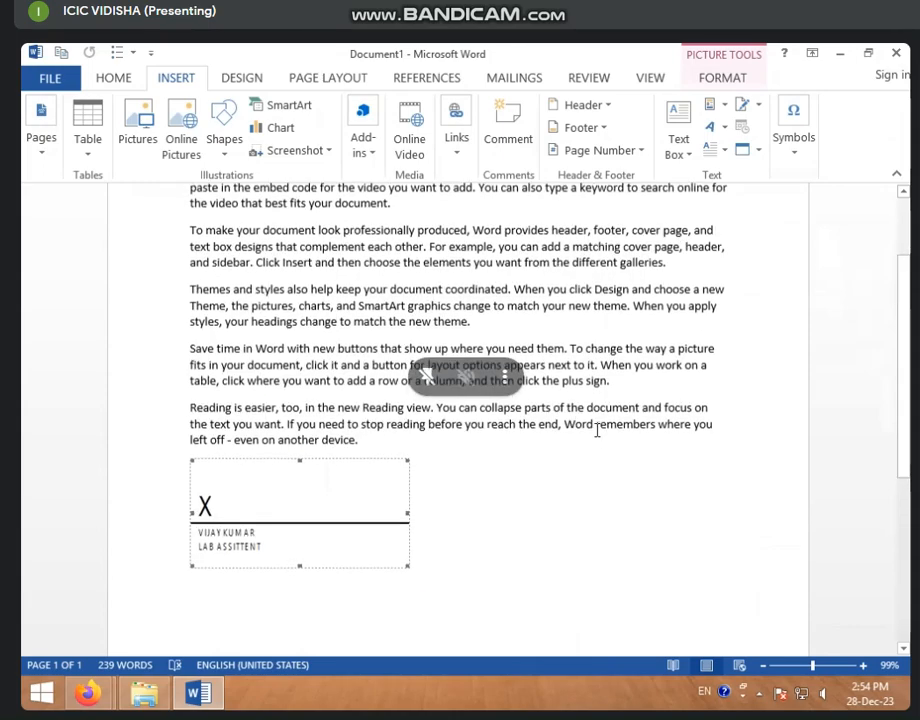
{"action": "left_click", "coordinate": [558, 436]}
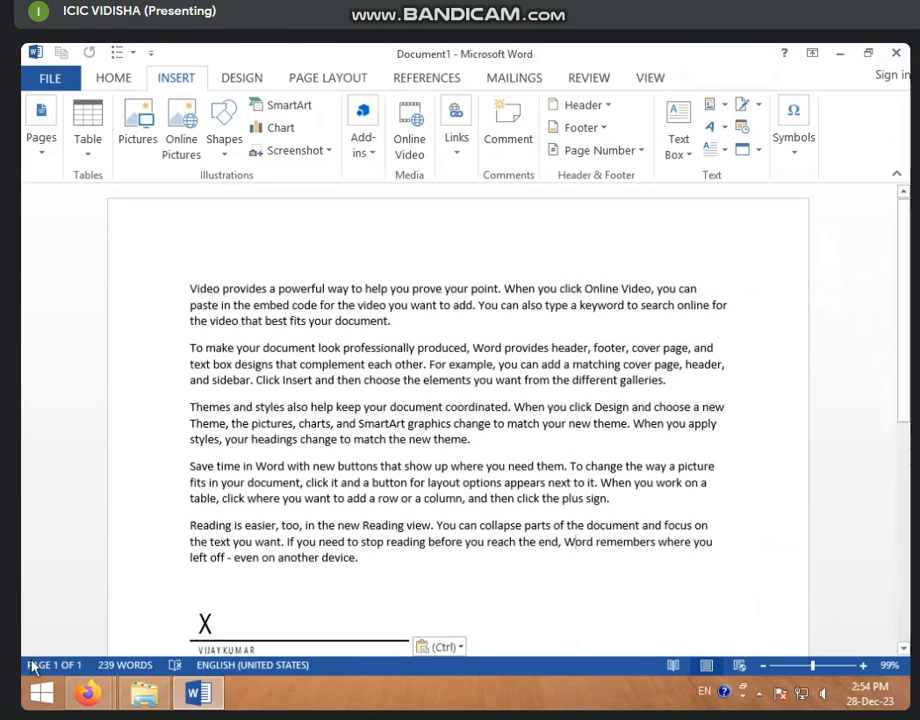
{"action": "scroll", "coordinate": [28, 705], "scroll_direction": "down", "scroll_amount": 2}
{"action": "scroll", "coordinate": [28, 705], "scroll_direction": "down", "scroll_amount": 2}
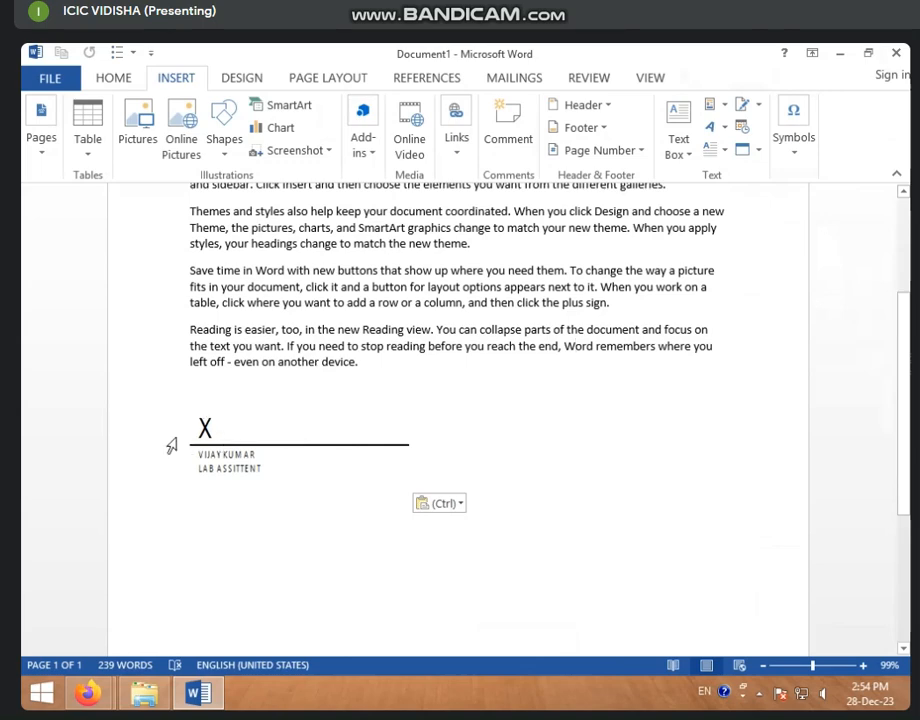
- Adjust the signature line's position until it rests on its own line at the left margin
{"action": "left_click", "coordinate": [226, 433]}
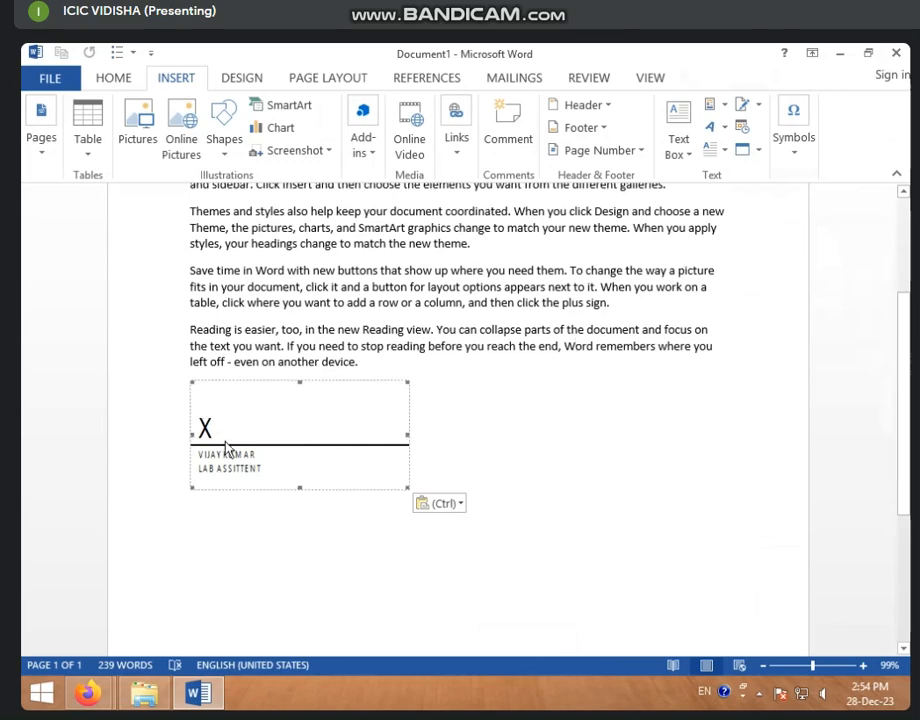
{"action": "mouse_move", "coordinate": [261, 427]}
{"action": "left_mouse_down"}
{"action": "mouse_move", "coordinate": [493, 427]}
{"action": "mouse_move", "coordinate": [638, 405]}
{"action": "left_mouse_up"}
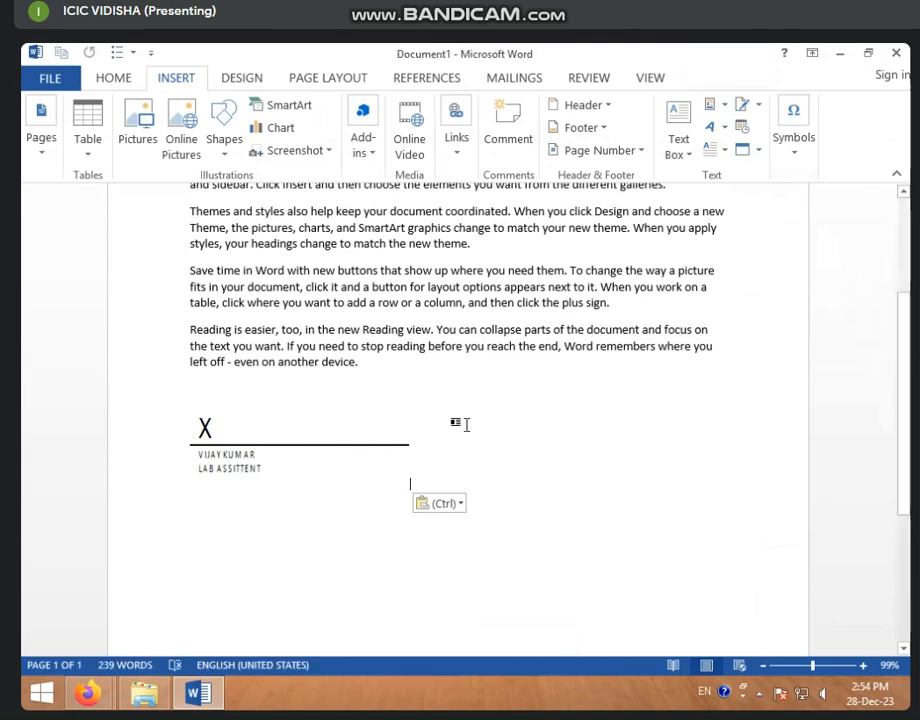
{"action": "left_click", "coordinate": [389, 424]}
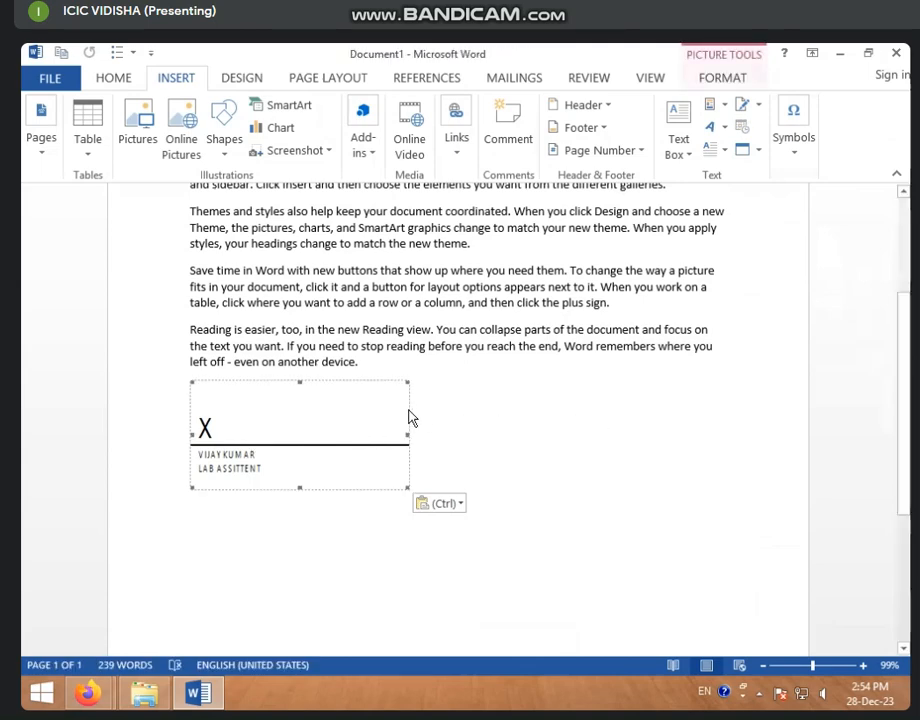
{"action": "left_click", "coordinate": [411, 411]}
{"action": "left_click", "coordinate": [246, 441]}
{"action": "left_click_drag", "start_coordinate": [246, 441], "coordinate": [427, 442]}
{"action": "left_click", "coordinate": [212, 468]}
{"action": "mouse_move", "coordinate": [230, 493]}
{"action": "left_mouse_down"}
{"action": "mouse_move", "coordinate": [359, 499]}
{"action": "mouse_move", "coordinate": [618, 470]}
{"action": "mouse_move", "coordinate": [627, 456]}
{"action": "left_mouse_up"}
{"action": "left_click", "coordinate": [361, 464]}
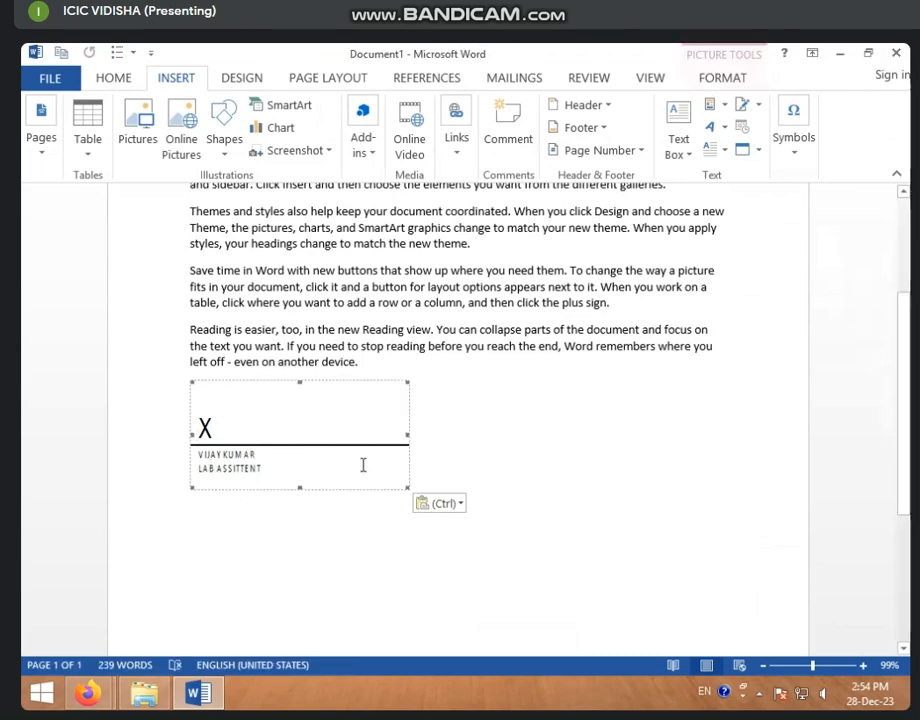
{"action": "mouse_move", "coordinate": [339, 460]}
{"action": "left_mouse_down"}
{"action": "mouse_move", "coordinate": [312, 456]}
{"action": "mouse_move", "coordinate": [412, 446]}
{"action": "left_mouse_up"}
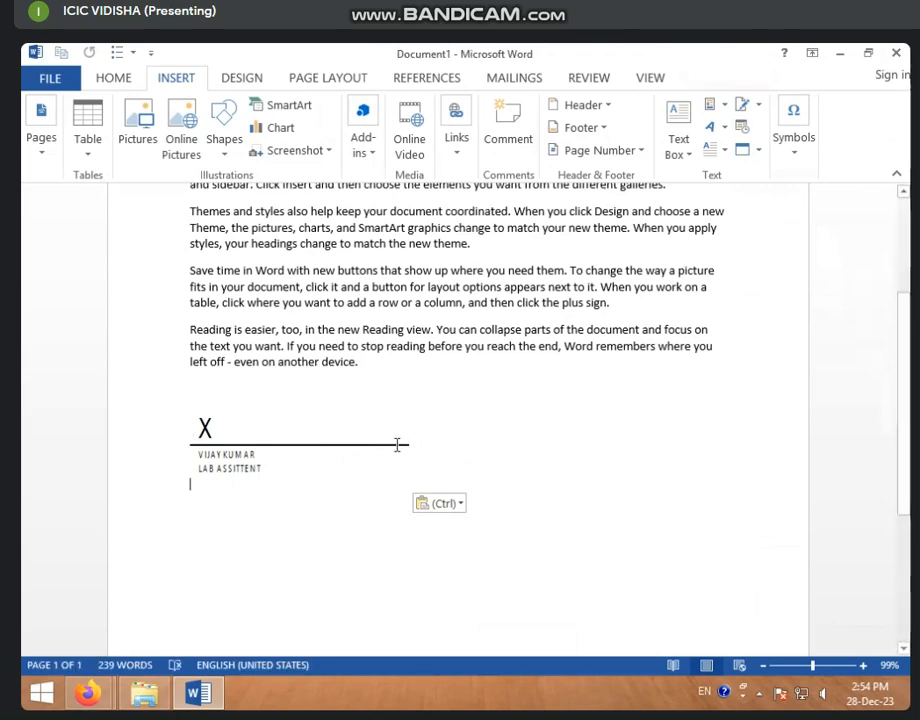
{"action": "left_click", "coordinate": [372, 450]}
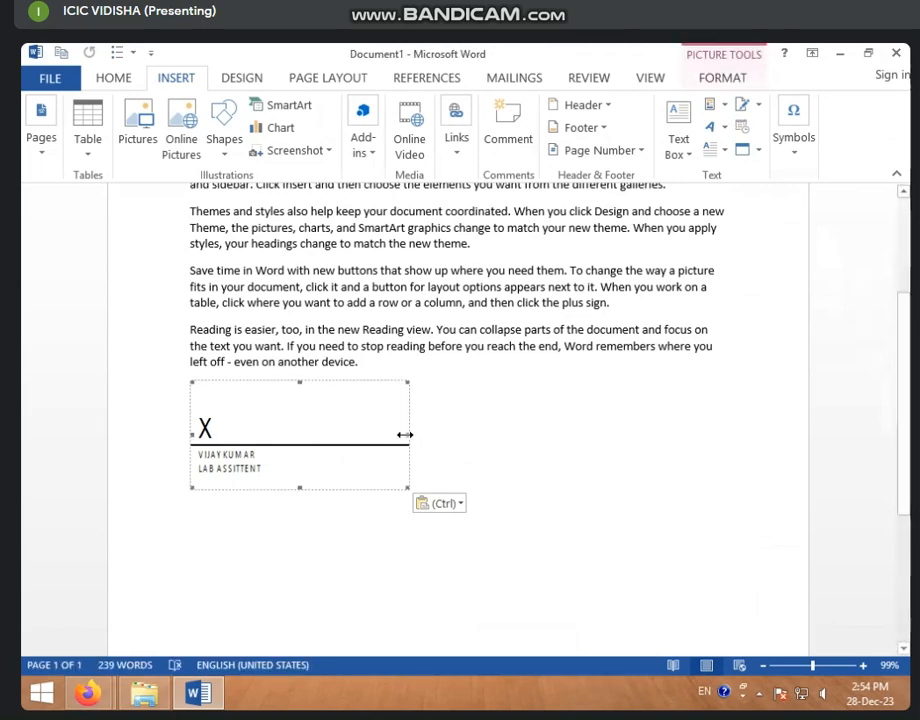
- Widen the signature line and make it taller, enlarging the X signing area
{"action": "mouse_move", "coordinate": [405, 434]}
{"action": "left_mouse_down"}
{"action": "mouse_move", "coordinate": [558, 427]}
{"action": "mouse_move", "coordinate": [700, 435]}
{"action": "left_mouse_up"}
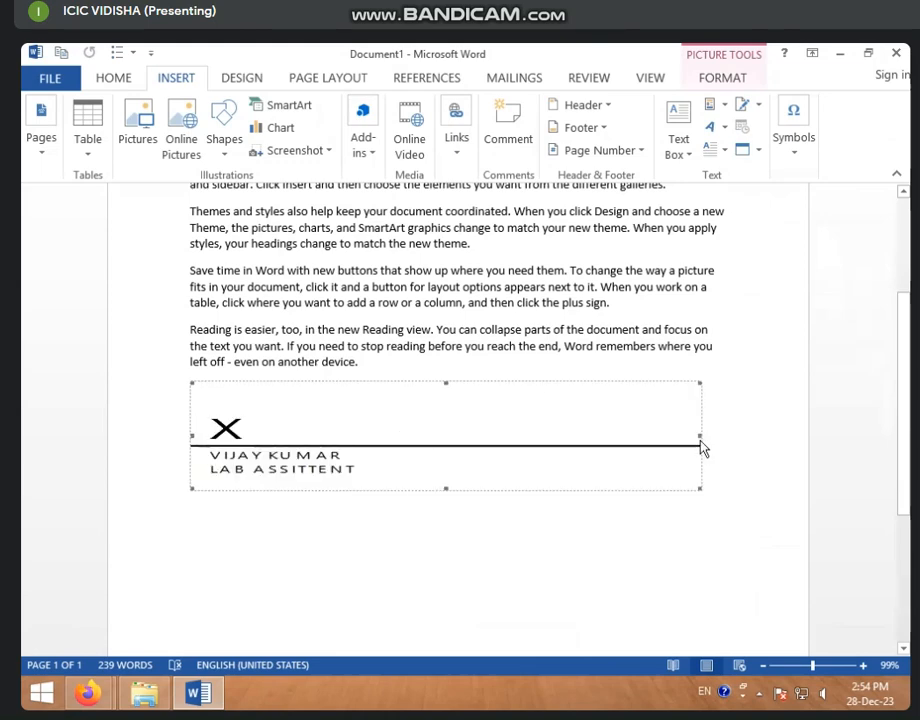
{"action": "left_click_drag", "start_coordinate": [446, 488], "coordinate": [470, 575]}
{"action": "scroll", "coordinate": [339, 550], "scroll_direction": "down", "scroll_amount": 2}
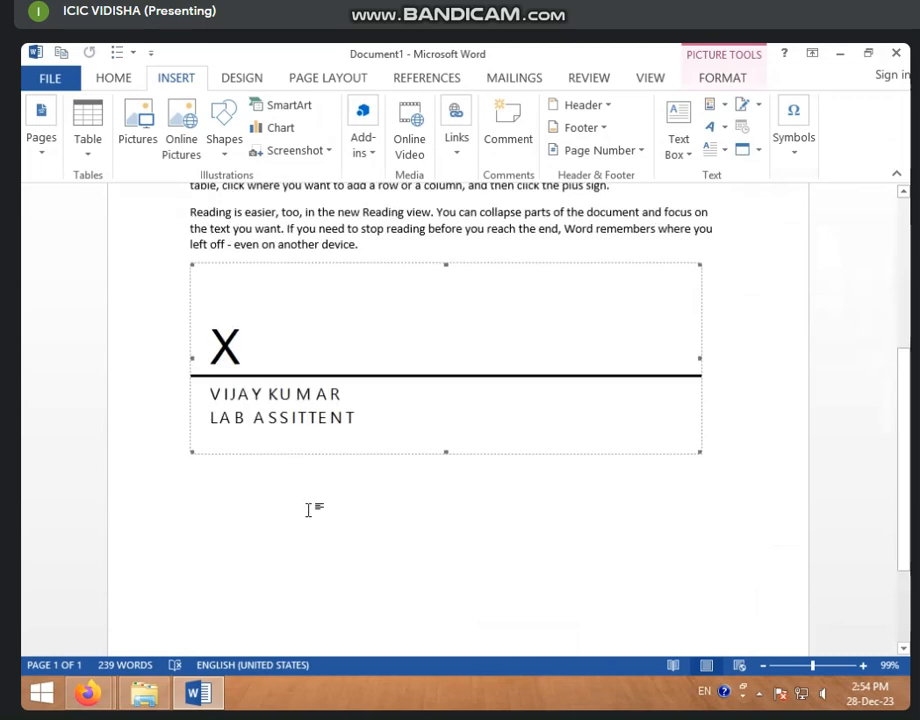
- Attempt to sign the signature line, but decline and then cancel saving the document
{"action": "double_click", "coordinate": [263, 408]}
{"action": "left_click", "coordinate": [509, 417]}
{"action": "double_click", "coordinate": [369, 422]}
{"action": "left_click", "coordinate": [432, 418]}
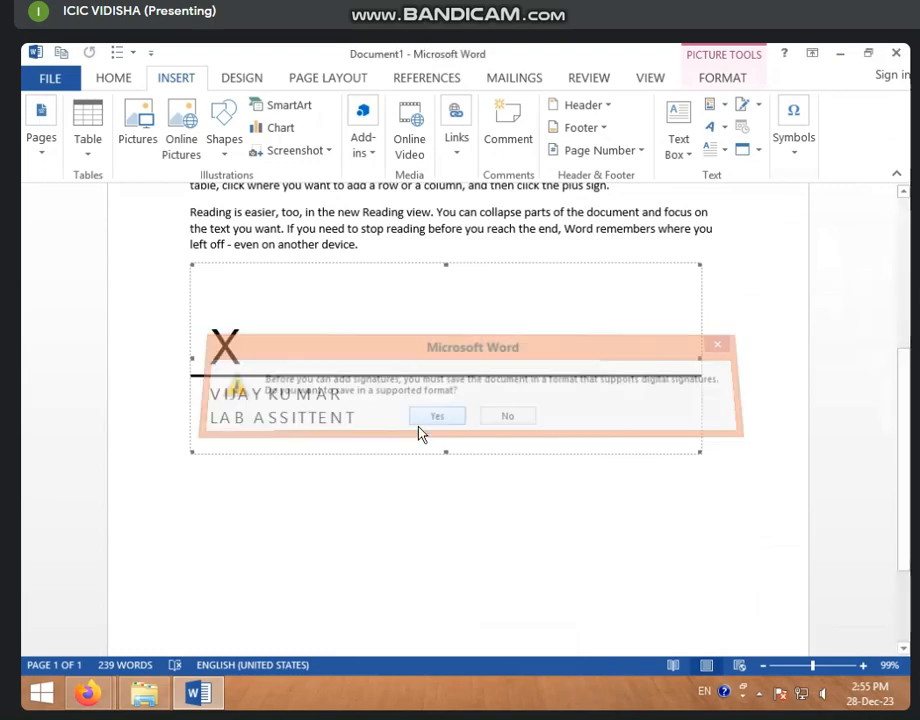
{"action": "left_click", "coordinate": [626, 485]}
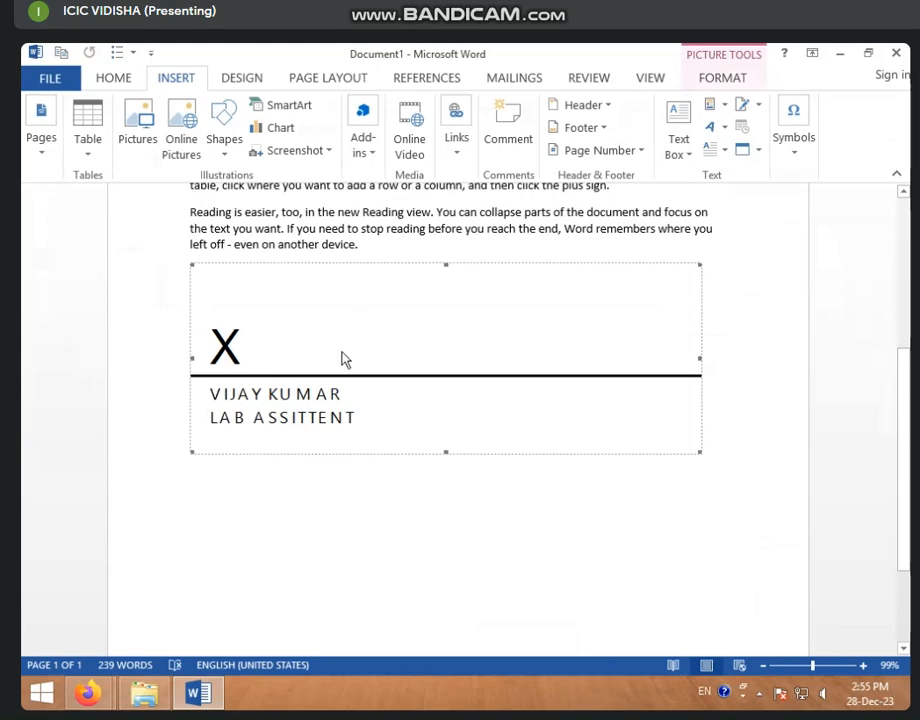
- Replace the enlarged signature line with a new Microsoft Office Signature Line showing only the signer's name
{"action": "key", "text": "Delete"}
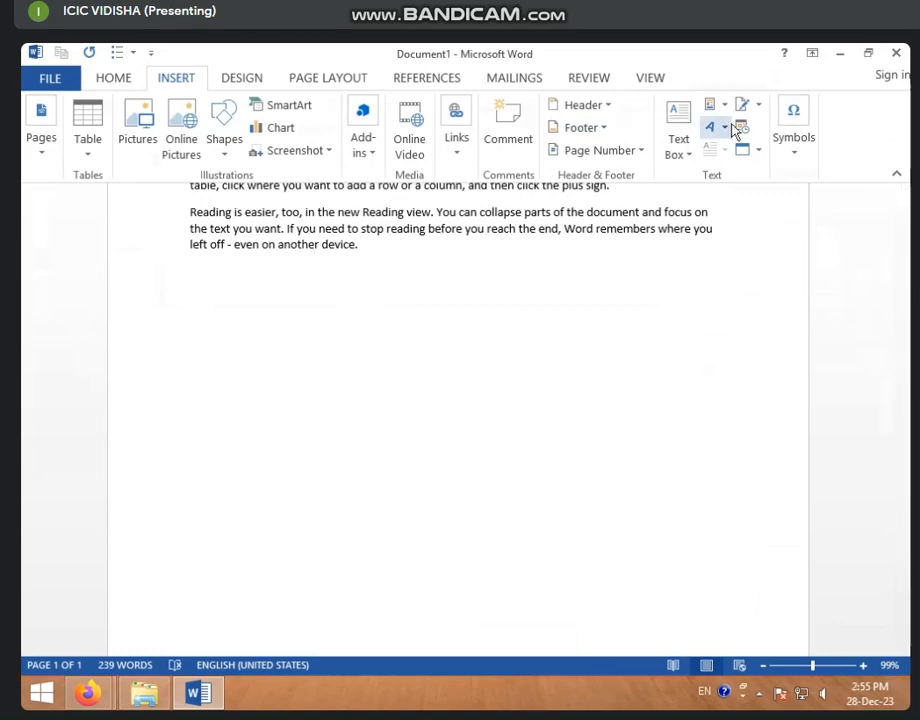
{"action": "left_click", "coordinate": [758, 106]}
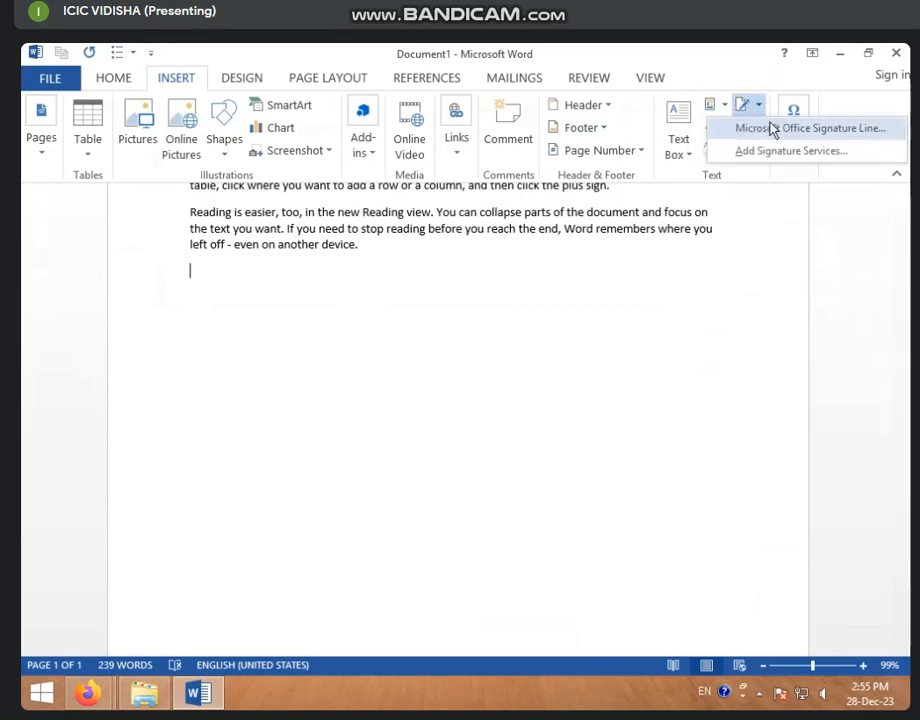
{"action": "left_click", "coordinate": [770, 127]}
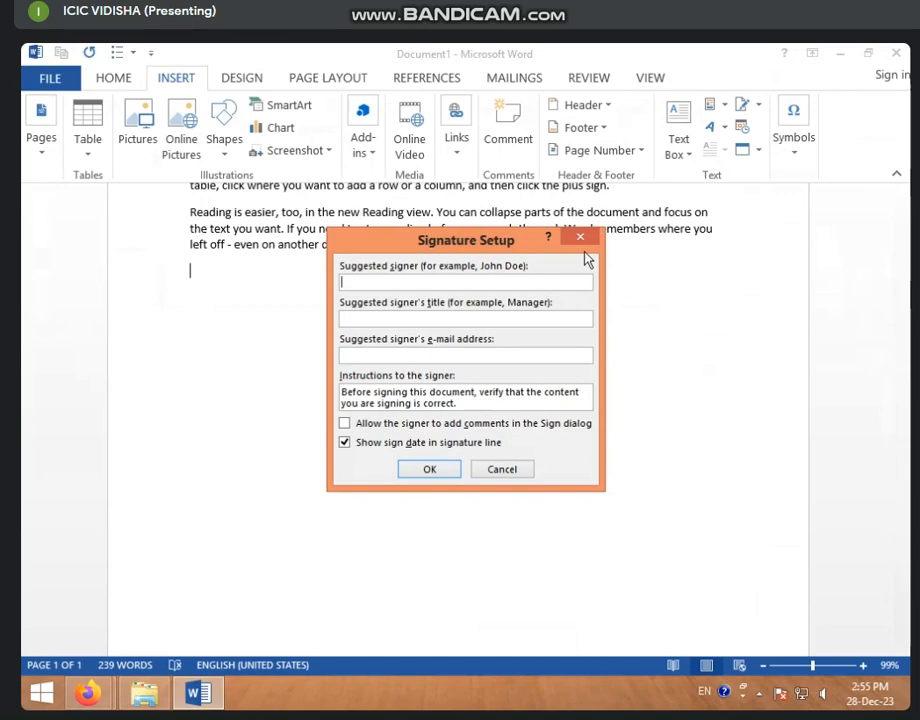
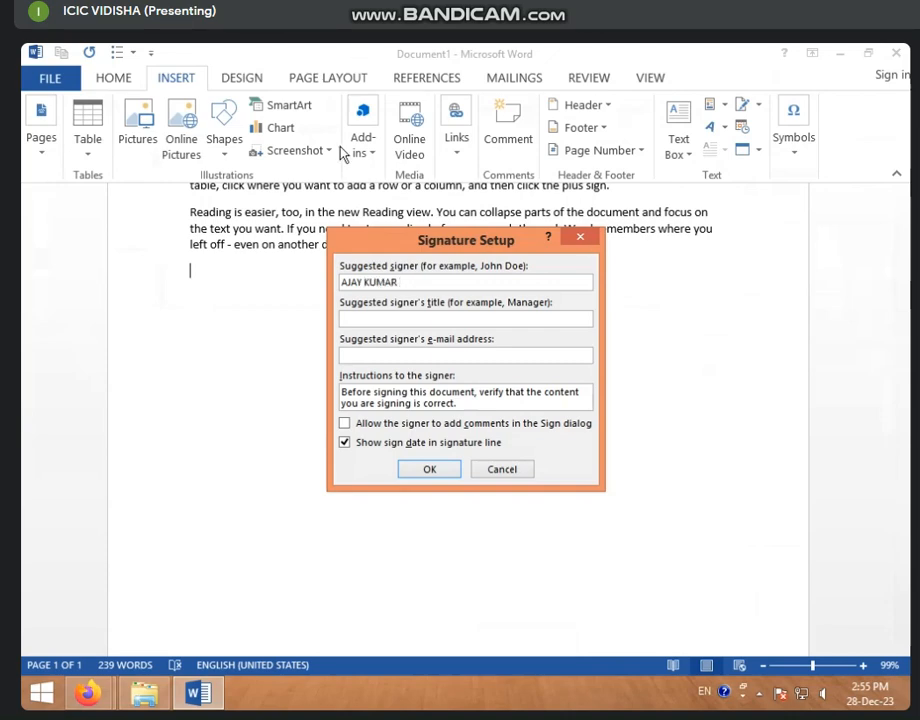
{"action": "left_click", "coordinate": [432, 472]}
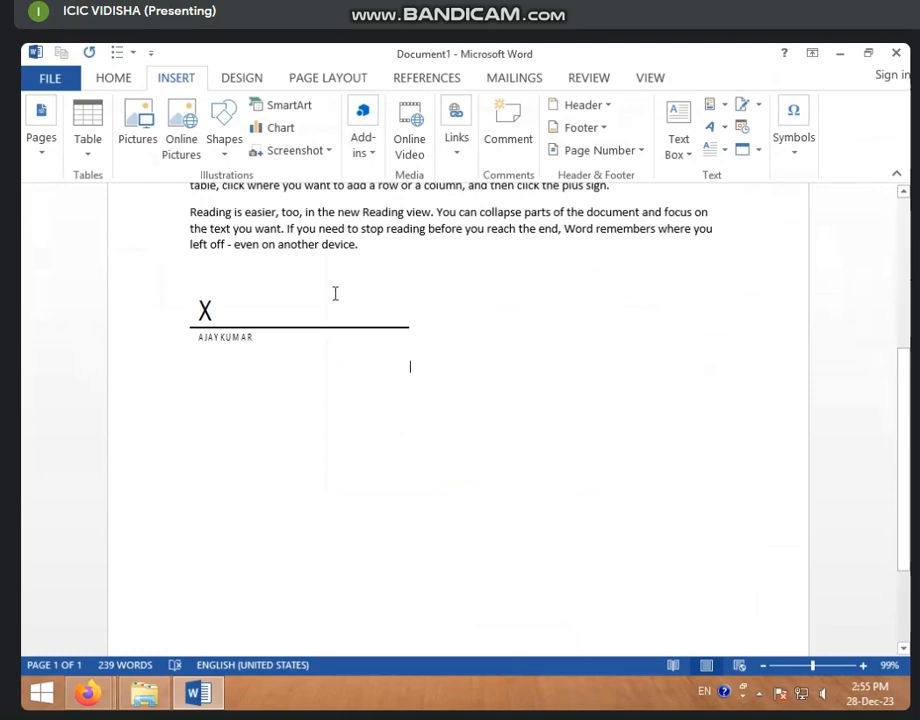
{"action": "left_click", "coordinate": [239, 333]}
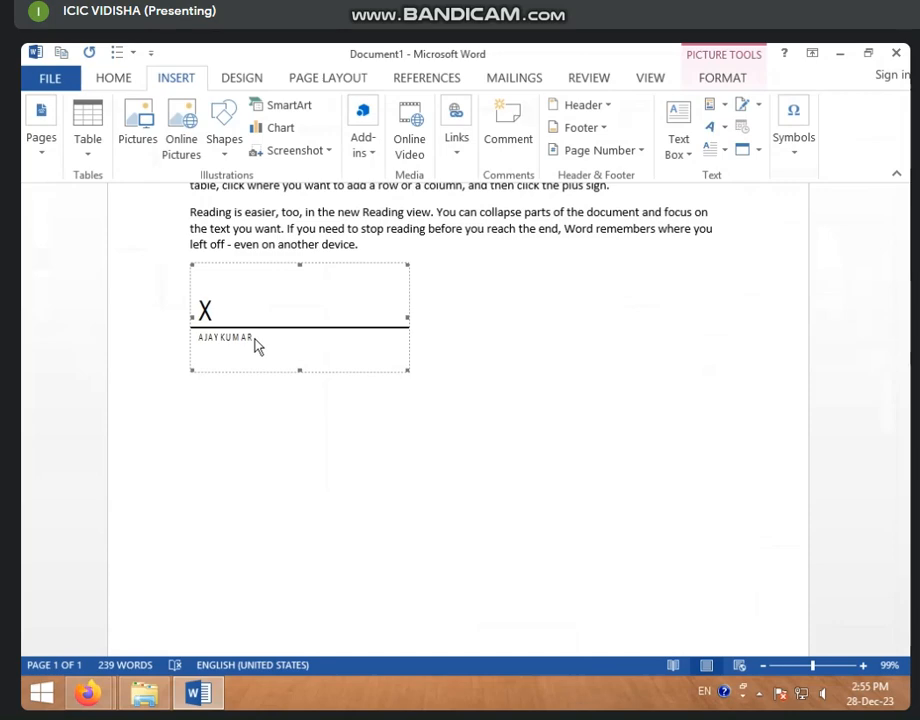
{"action": "key", "text": "Delete"}
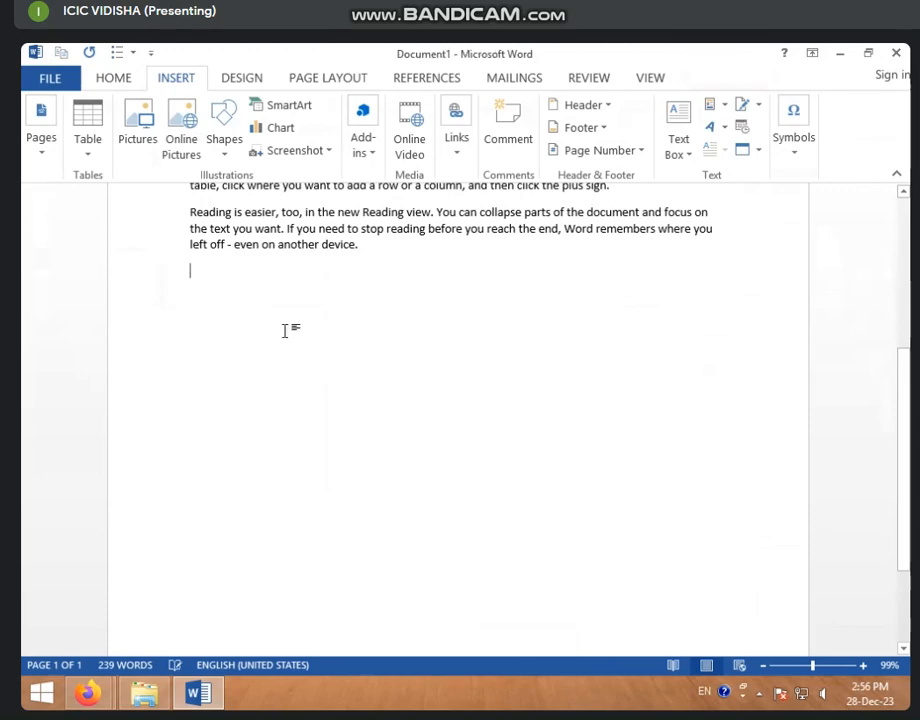
{"action": "key", "text": "ctrl+z"}
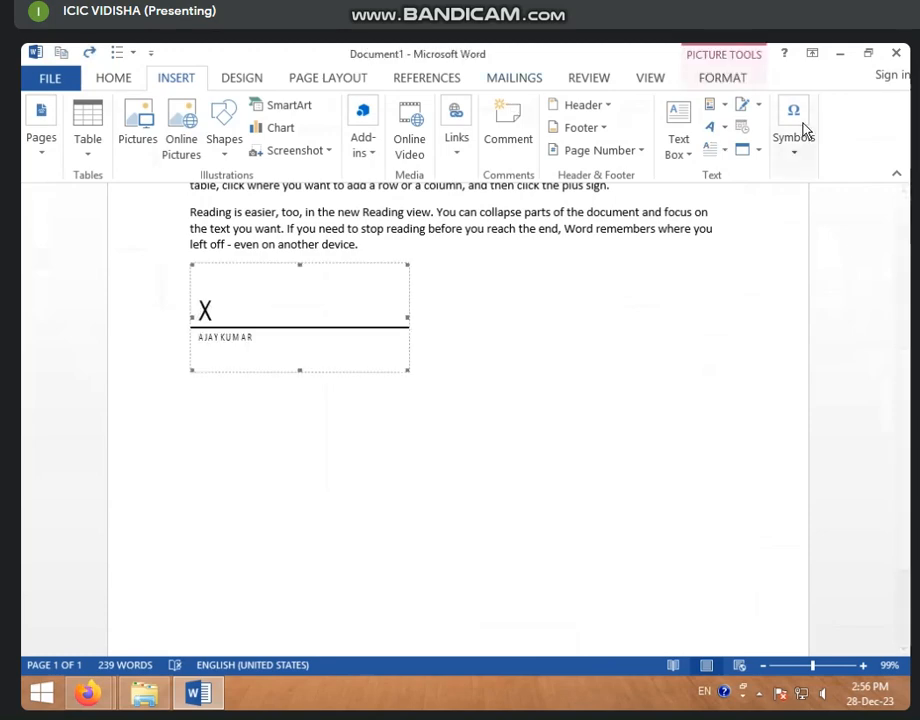
{"action": "left_click", "coordinate": [758, 105]}
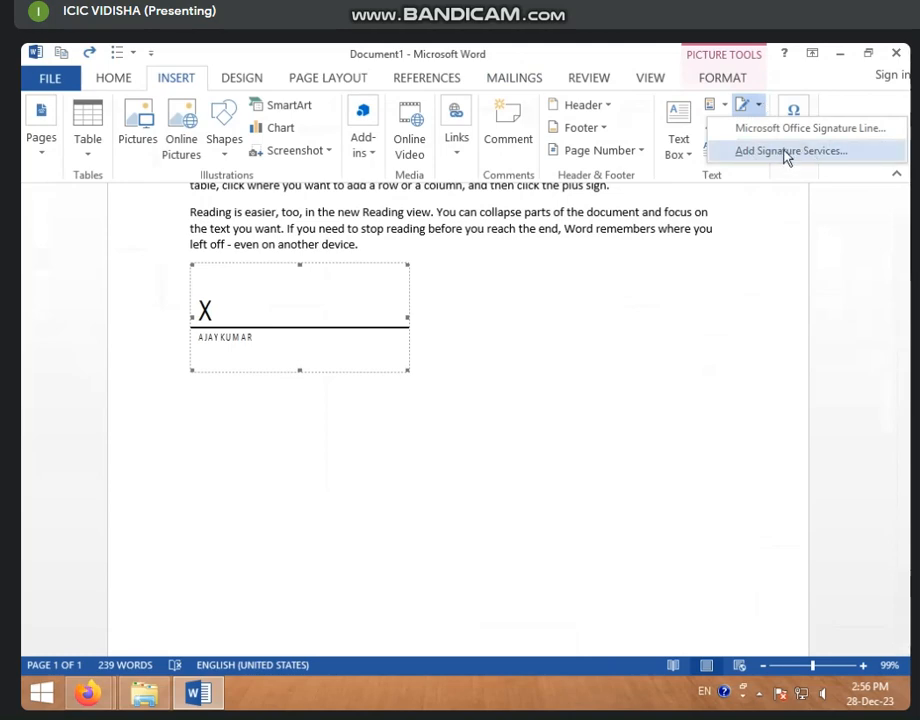
{"action": "left_click", "coordinate": [786, 154]}
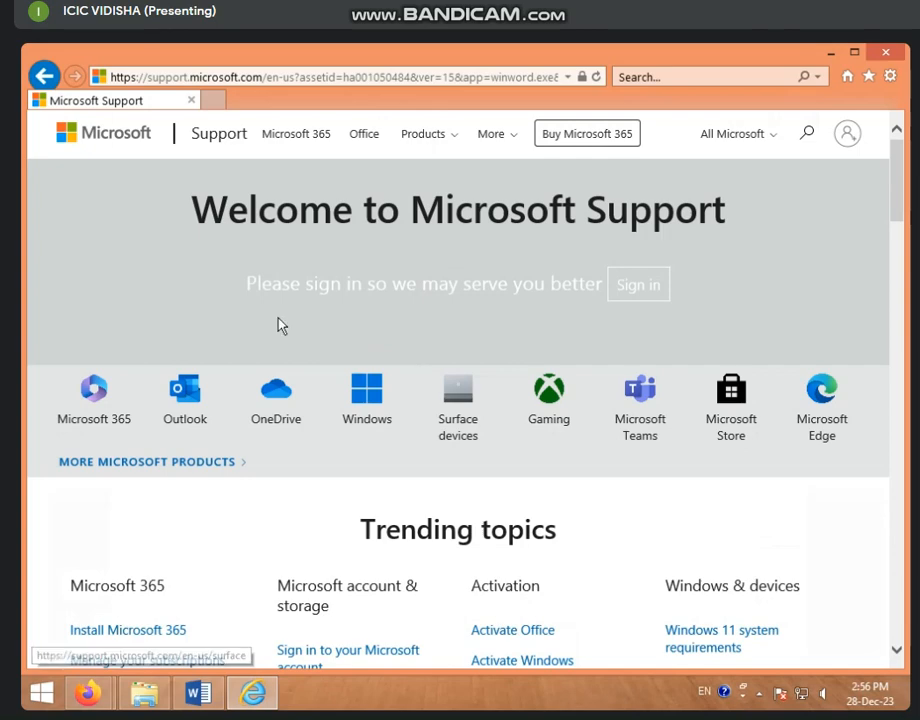
{"action": "left_click", "coordinate": [886, 52]}
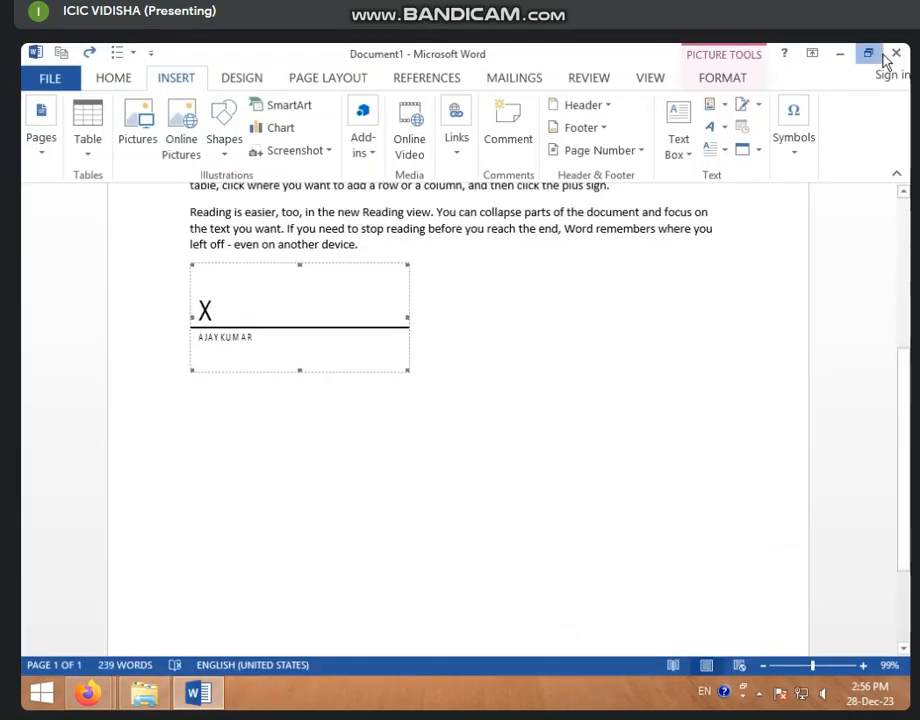
- Restore and re-maximize the Word window, then delete the signature line below the paragraphs
{"action": "left_click", "coordinate": [870, 51]}
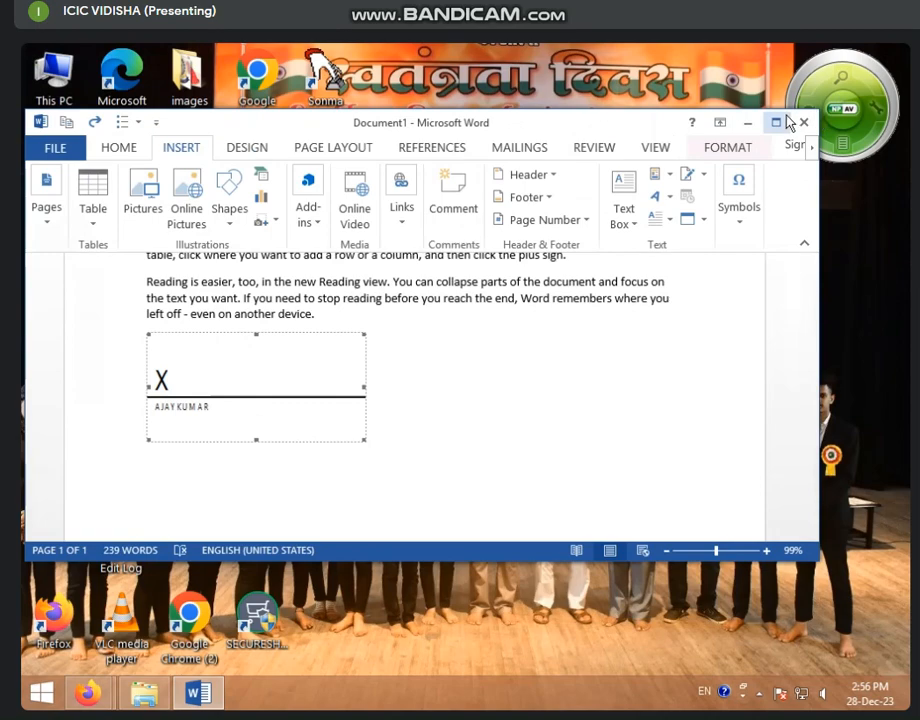
{"action": "left_click", "coordinate": [776, 121]}
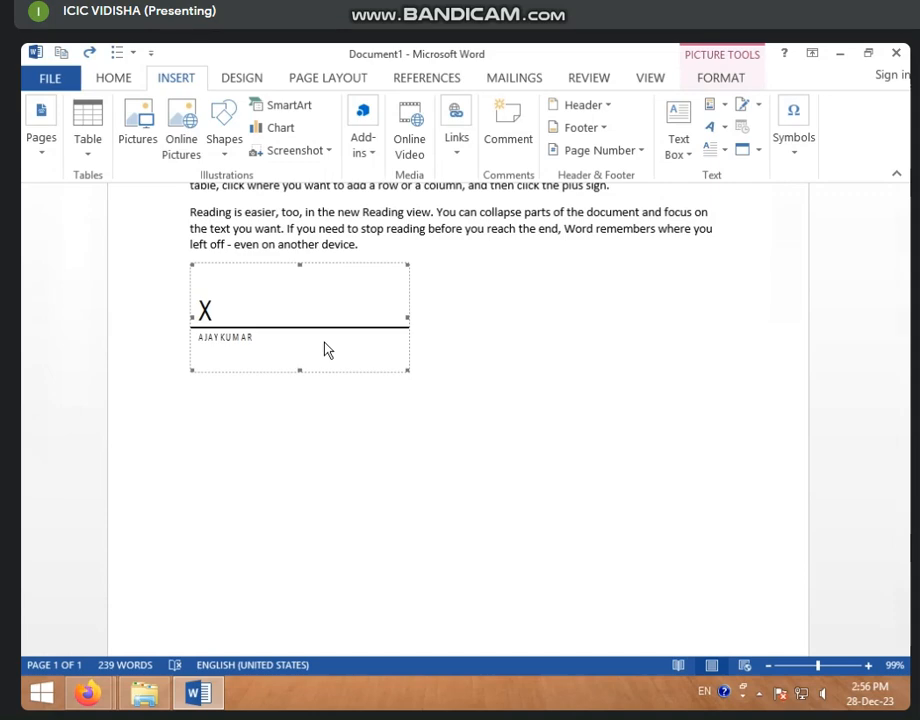
{"action": "key", "text": "Delete"}
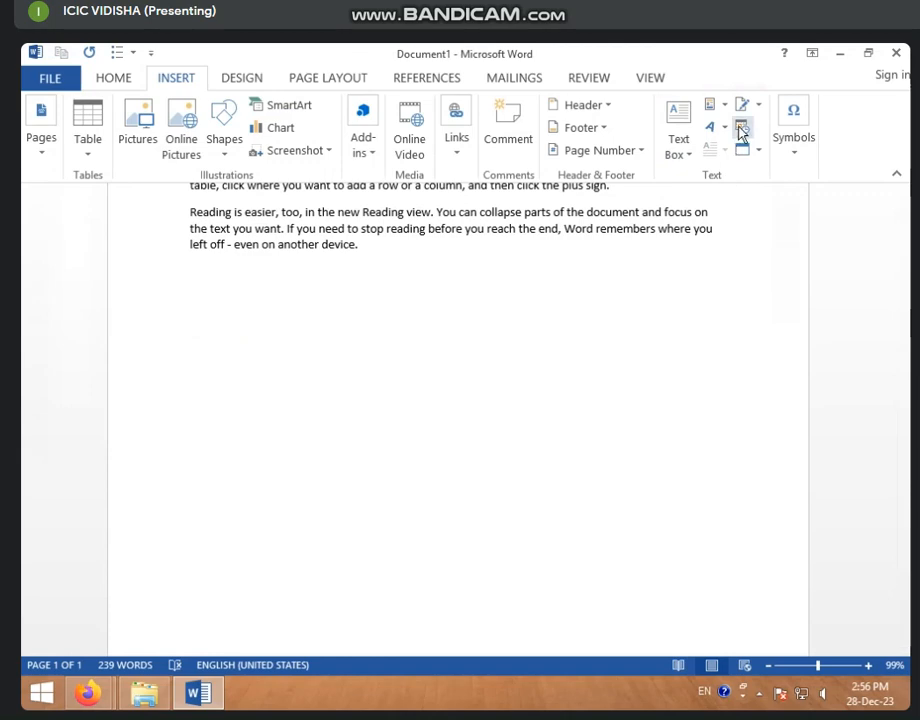
{"action": "scroll", "coordinate": [589, 329], "scroll_direction": "up", "scroll_amount": 5}
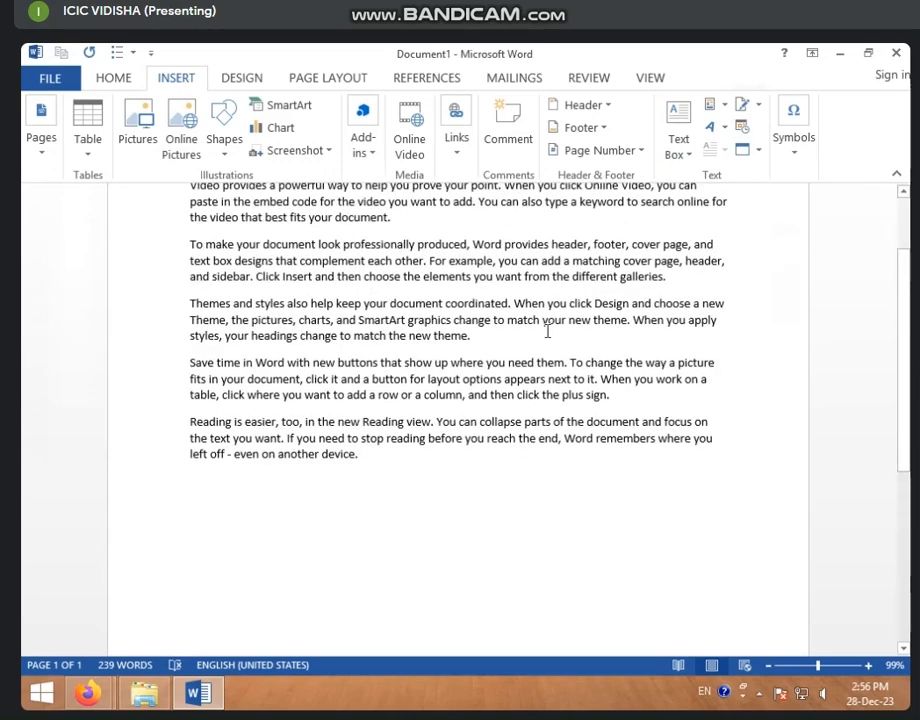
- Insert an auto-updating December 28, 2023 date after 'match the new theme.' and reopen Date & Time
{"action": "left_click", "coordinate": [503, 406]}
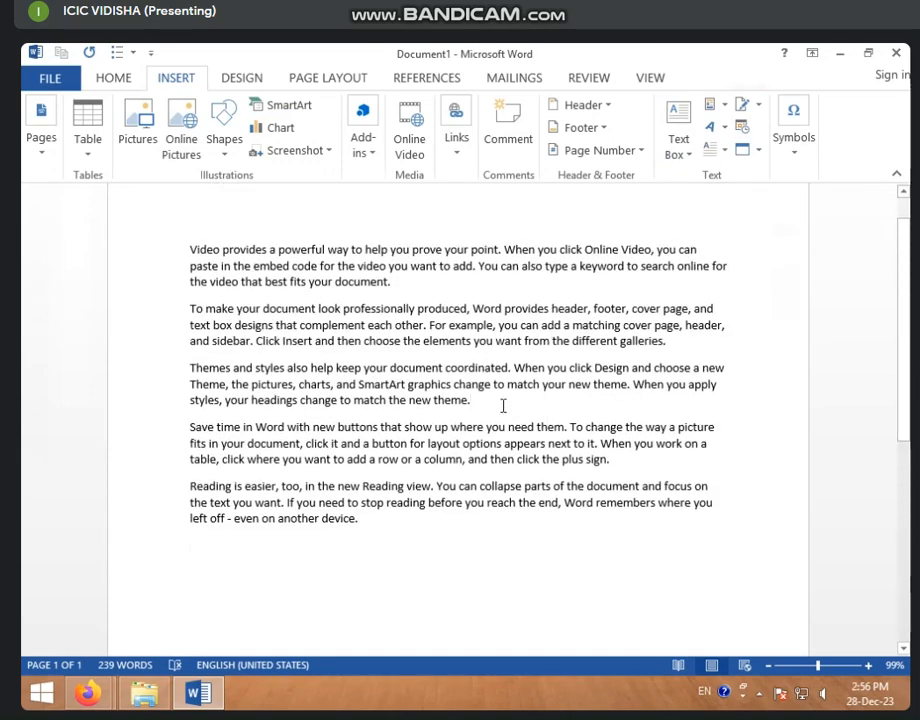
{"action": "left_click", "coordinate": [741, 131]}
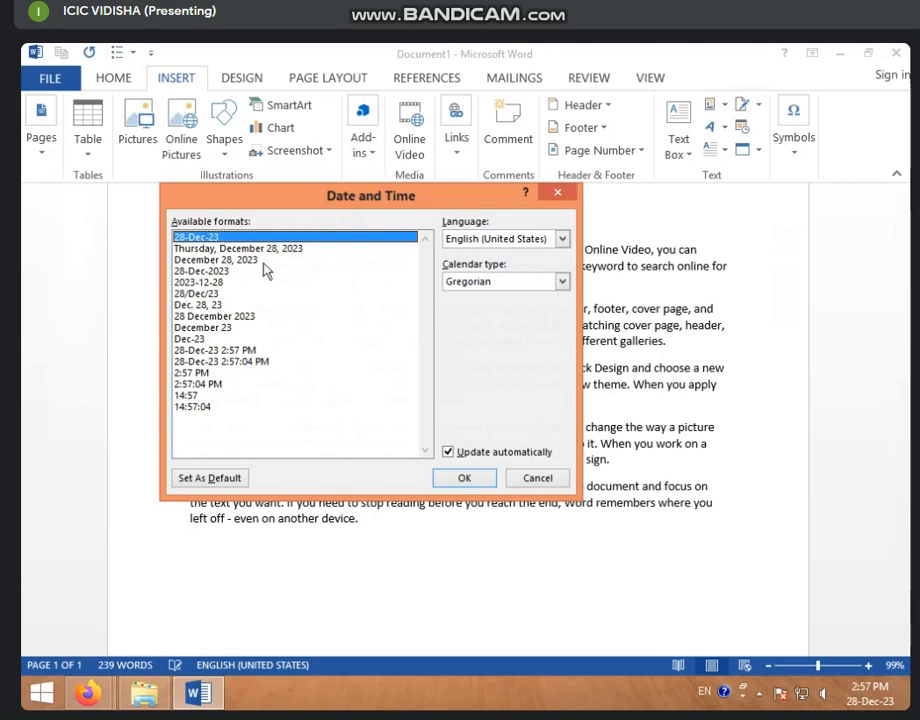
{"action": "left_click", "coordinate": [200, 271]}
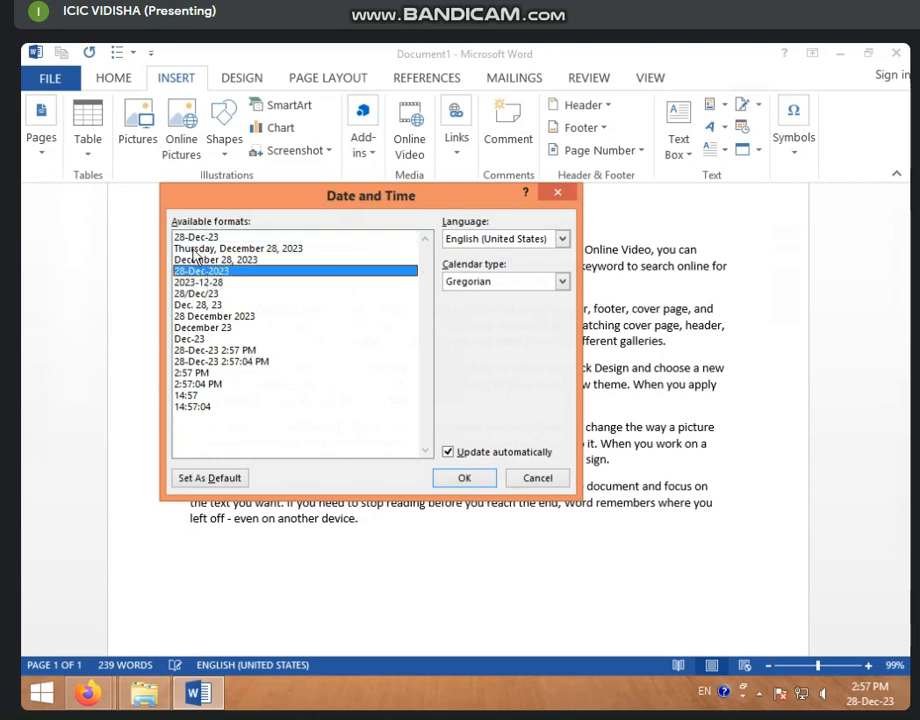
{"action": "left_click", "coordinate": [192, 238]}
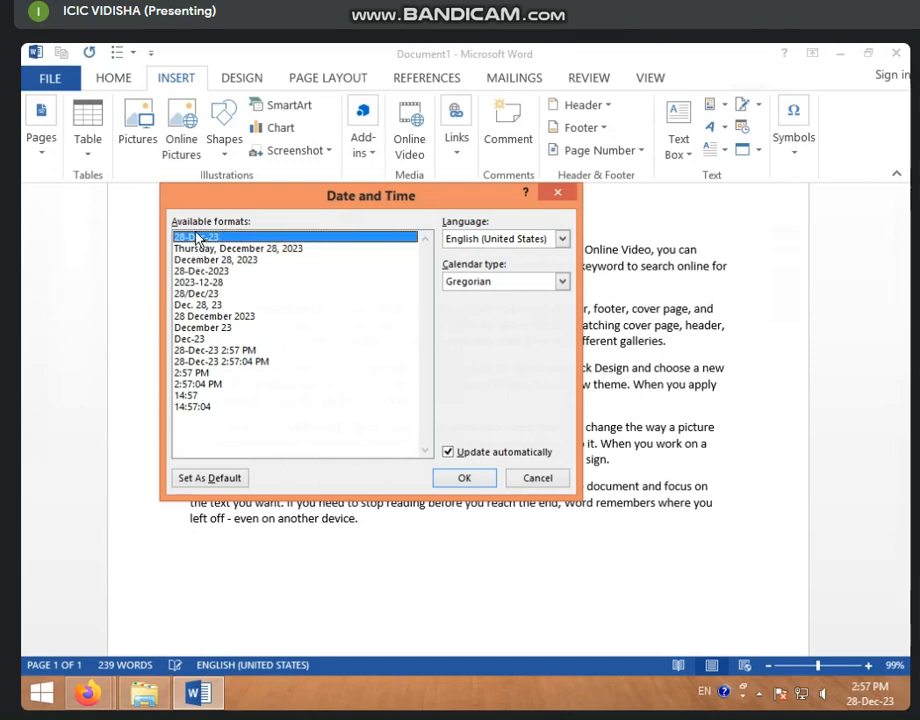
{"action": "left_click", "coordinate": [236, 251]}
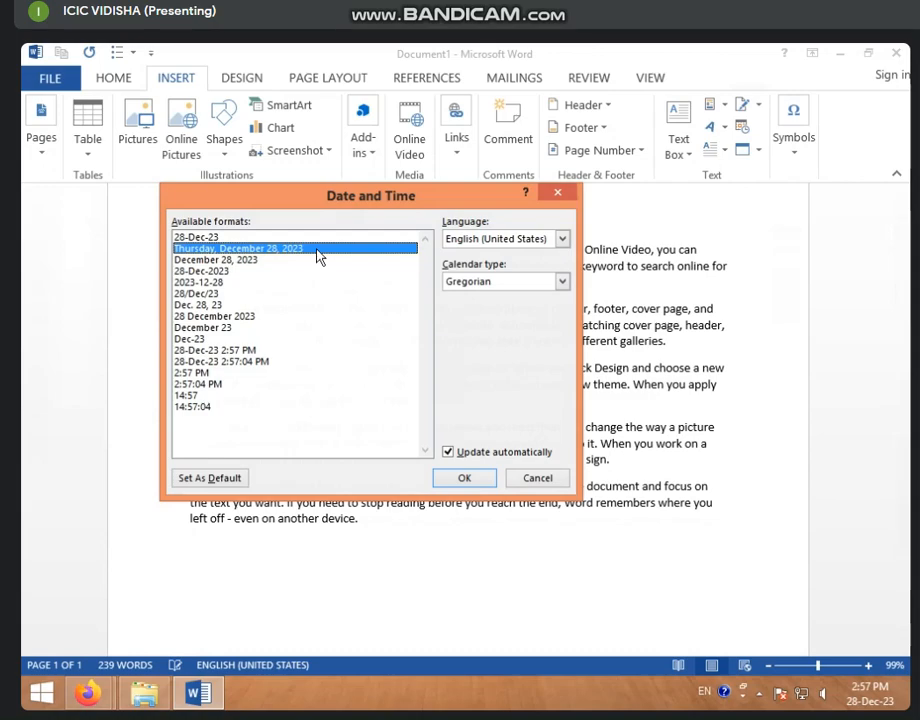
{"action": "left_click", "coordinate": [220, 261]}
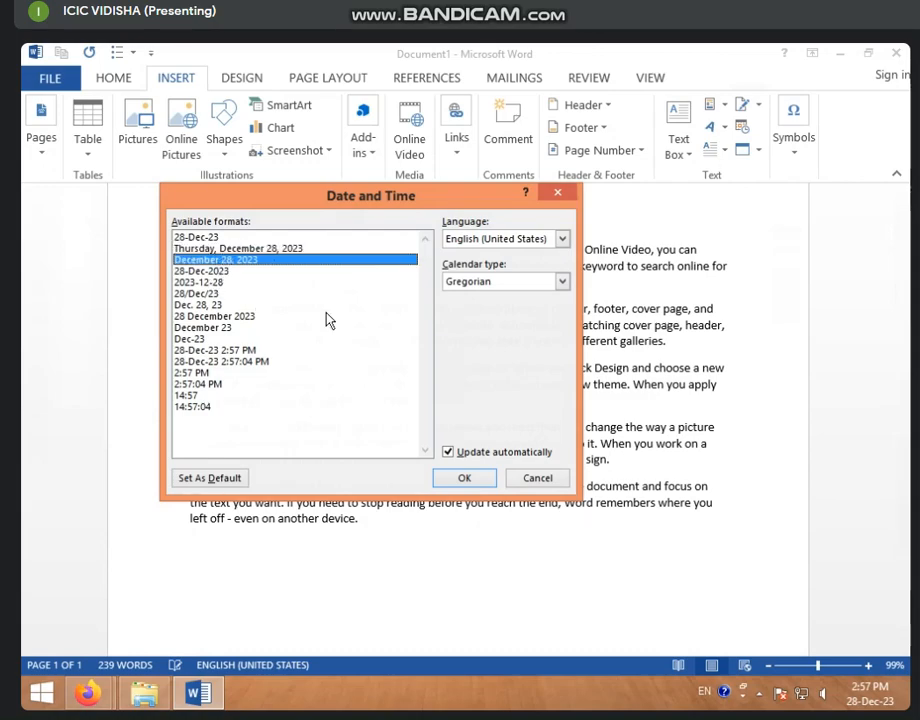
{"action": "left_click", "coordinate": [465, 482]}
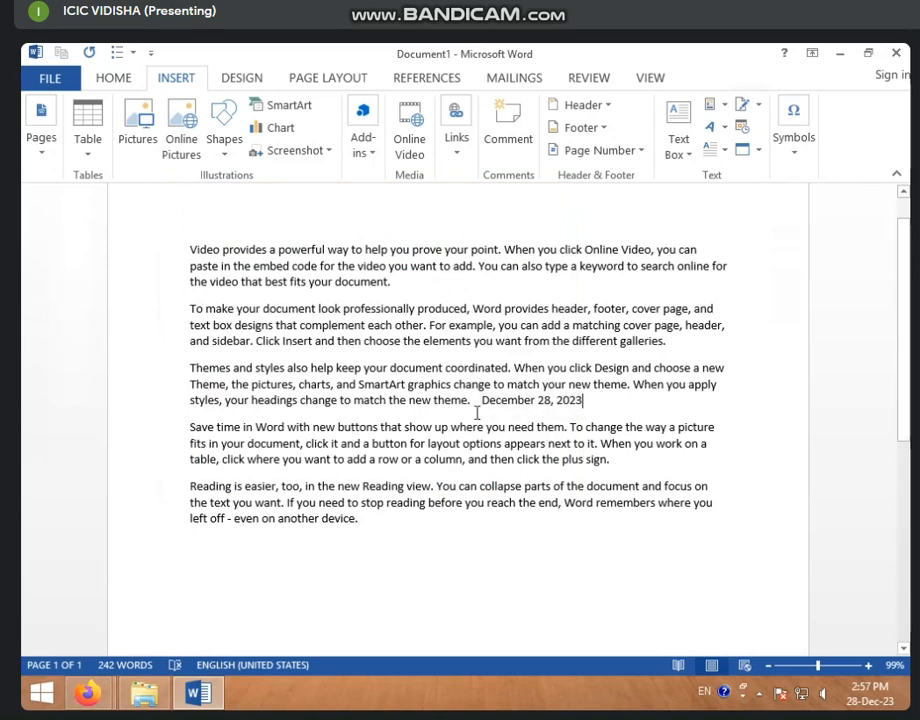
{"action": "left_click", "coordinate": [560, 400]}
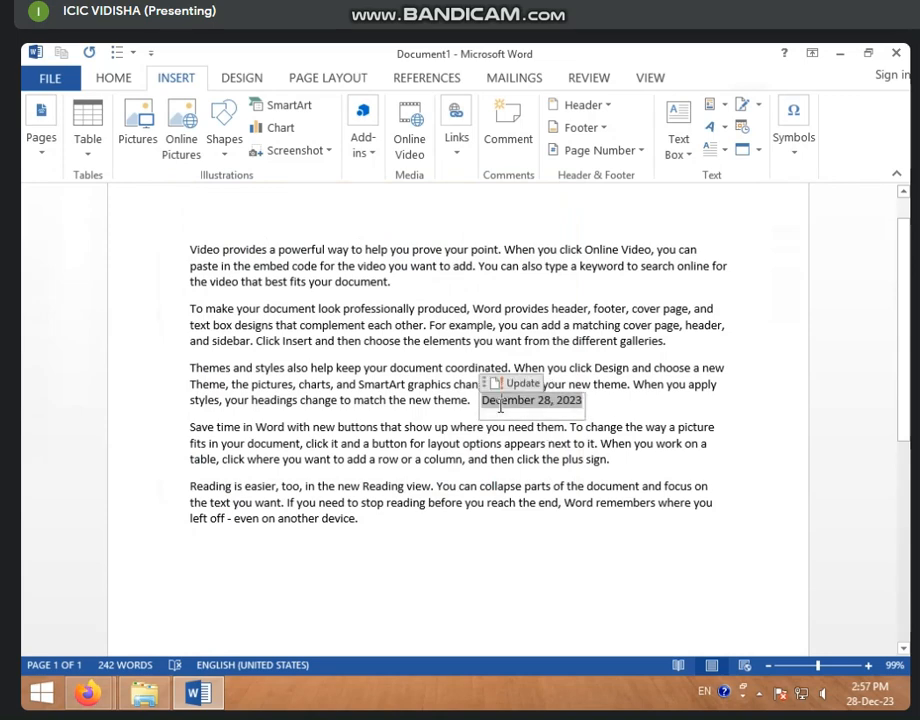
{"action": "left_click", "coordinate": [745, 128]}
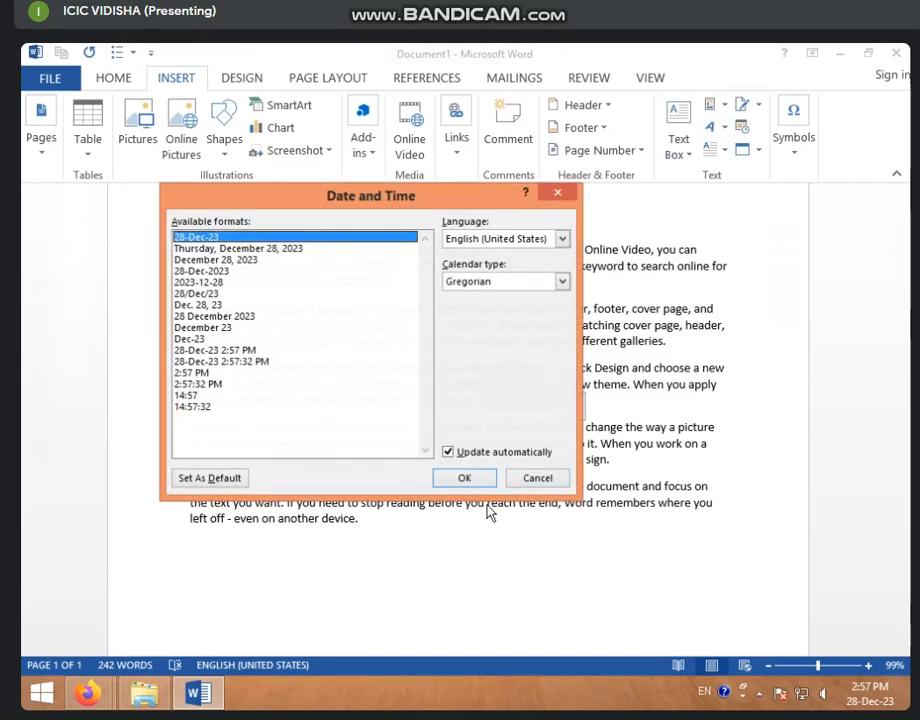